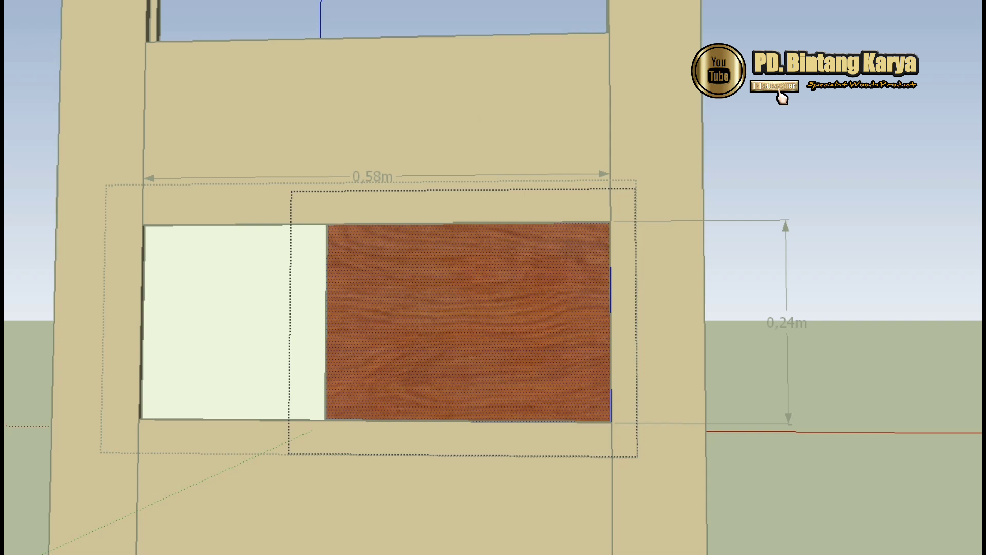
Step: Paint the bare left board of the door's inset panel with the vertical-grain wood material
{"action": "left_click", "coordinate": [237, 267]}
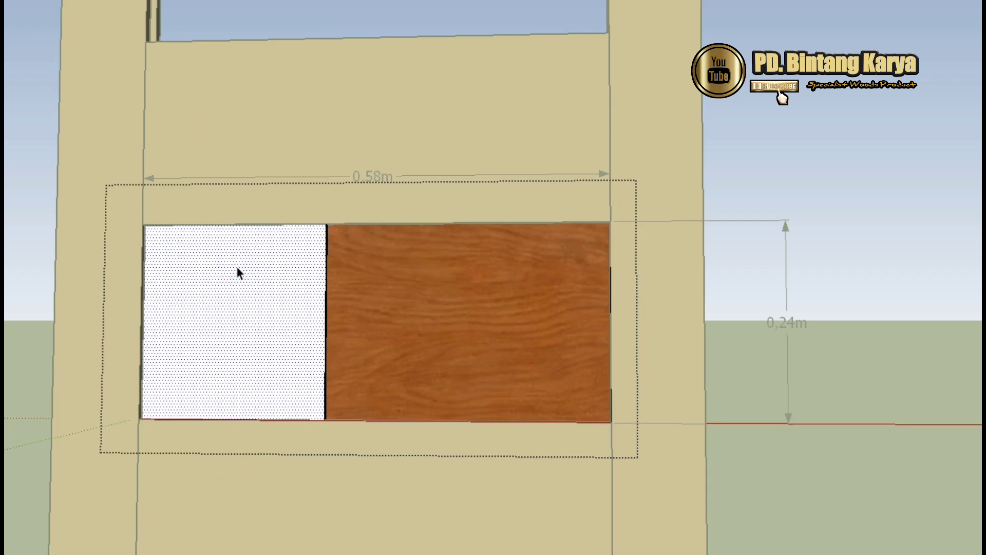
{"action": "left_click", "coordinate": [238, 267]}
{"action": "left_click", "coordinate": [246, 308]}
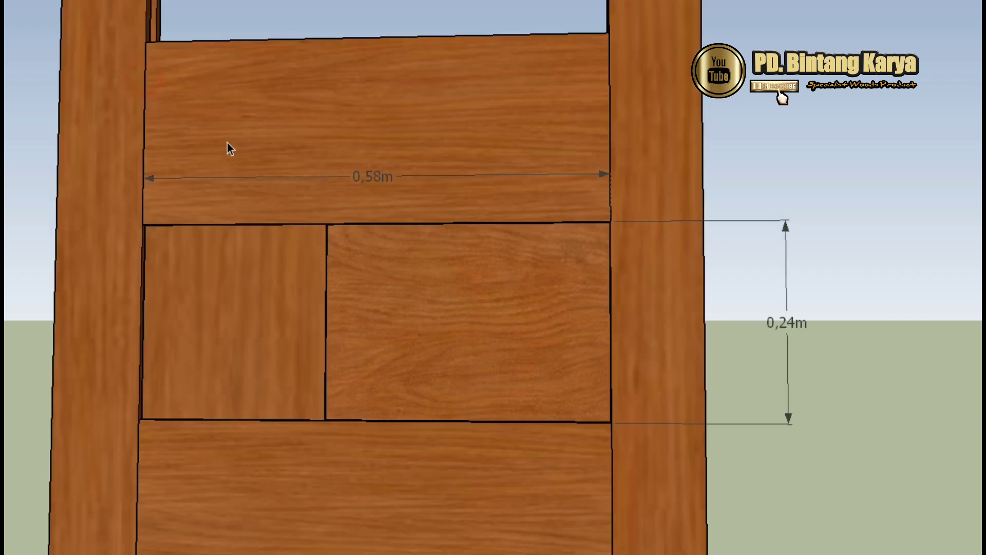
Step: Paint the unpainted narrow vertical edge face of the left board, where it meets the right board, with the same wood material
{"action": "scroll", "coordinate": [330, 276], "scroll_direction": "up", "scroll_amount": 3}
{"action": "mouse_move", "coordinate": [493, 255]}
{"action": "middle_mouse_down"}
{"action": "mouse_move", "coordinate": [155, 267]}
{"action": "mouse_move", "coordinate": [334, 260]}
{"action": "middle_mouse_up"}
{"action": "scroll", "coordinate": [334, 260], "scroll_direction": "up", "scroll_amount": 3}
{"action": "double_click", "coordinate": [363, 247]}
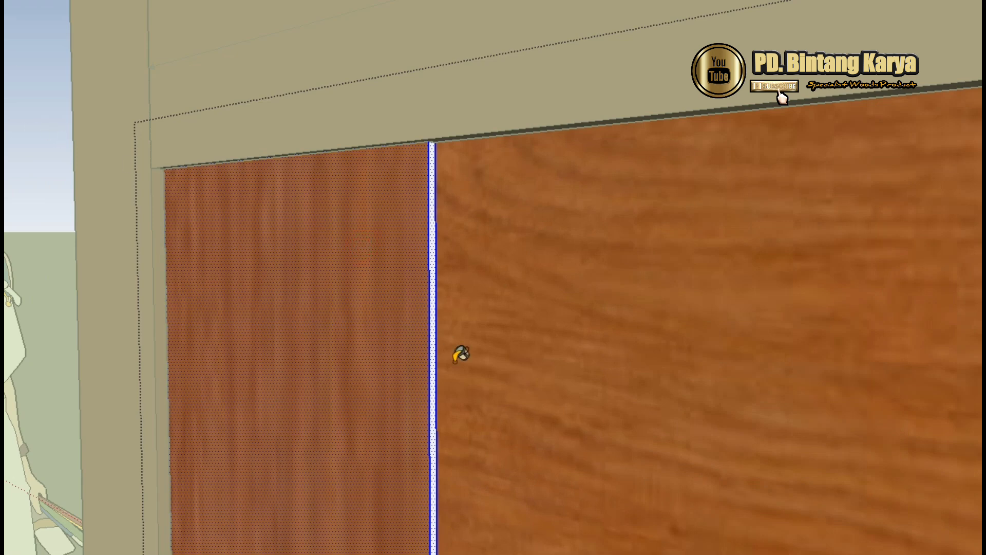
{"action": "left_click", "coordinate": [432, 276]}
{"action": "scroll", "coordinate": [575, 260], "scroll_direction": "down", "scroll_amount": 4}
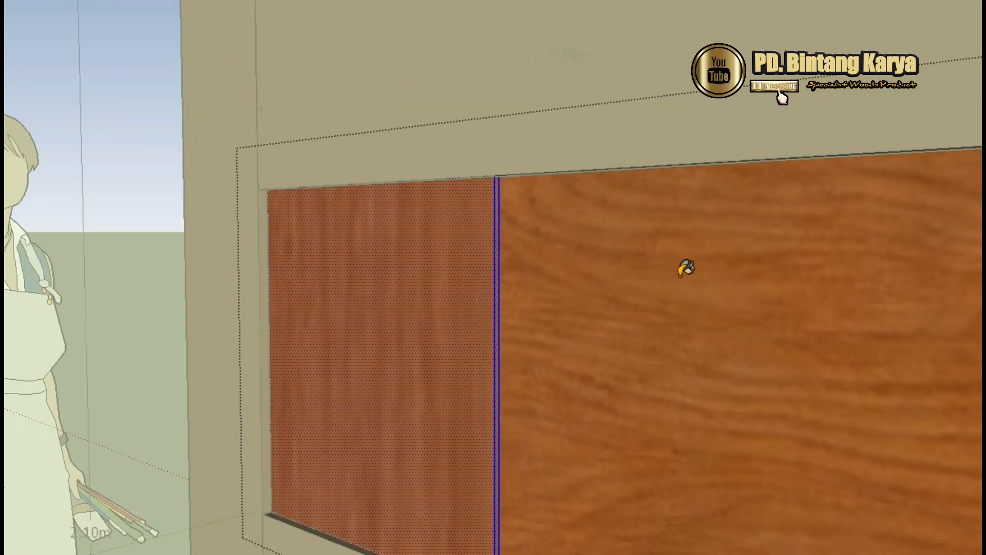
{"action": "mouse_move", "coordinate": [683, 267]}
{"action": "middle_mouse_down"}
{"action": "mouse_move", "coordinate": [707, 284]}
{"action": "mouse_move", "coordinate": [386, 287]}
{"action": "mouse_move", "coordinate": [363, 215]}
{"action": "mouse_move", "coordinate": [784, 257]}
{"action": "middle_mouse_up"}
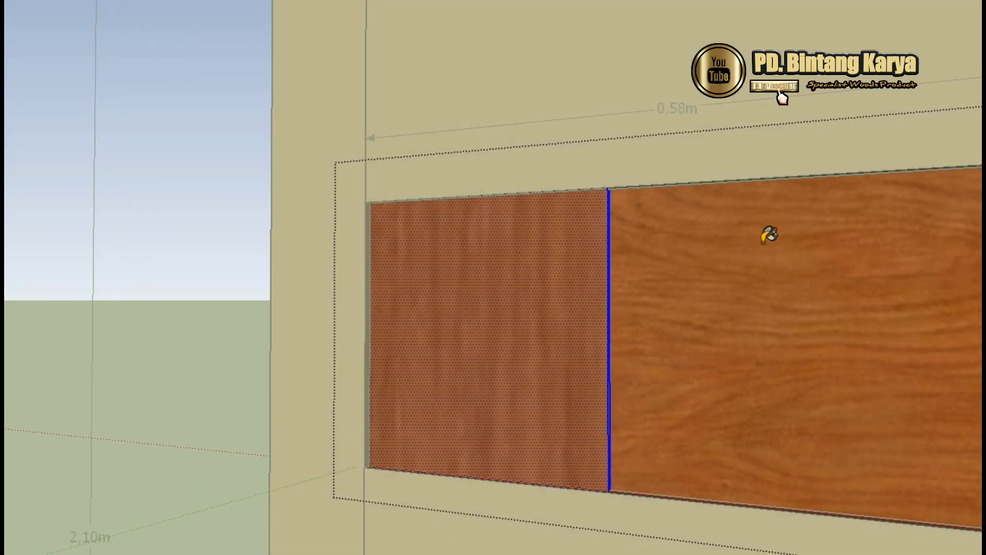
{"action": "left_click", "coordinate": [165, 90]}
{"action": "scroll", "coordinate": [158, 167], "scroll_direction": "down", "scroll_amount": 5}
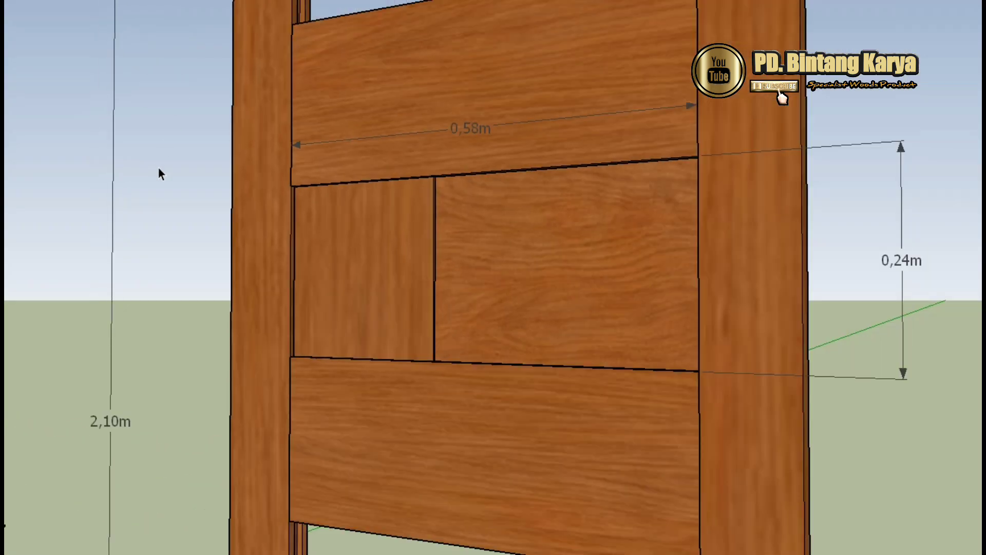
Step: Delete the 0,24m height dimension beside the inset panel
{"action": "left_click", "coordinate": [496, 217]}
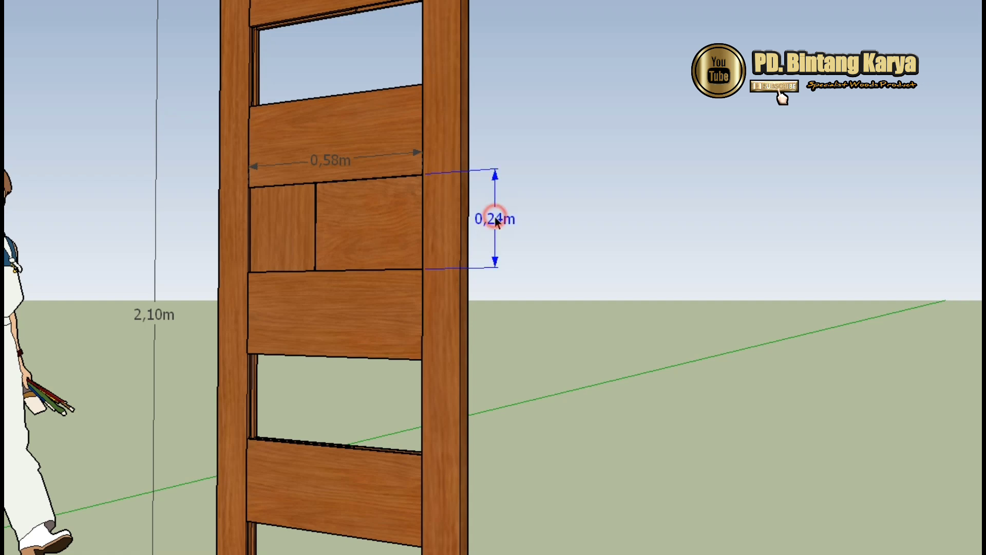
{"action": "key", "text": "Delete"}
{"action": "left_click", "coordinate": [568, 223]}
Step: Move the inset panel out of the door along the red axis to the open space beside it and explode its group
{"action": "left_click", "coordinate": [374, 236]}
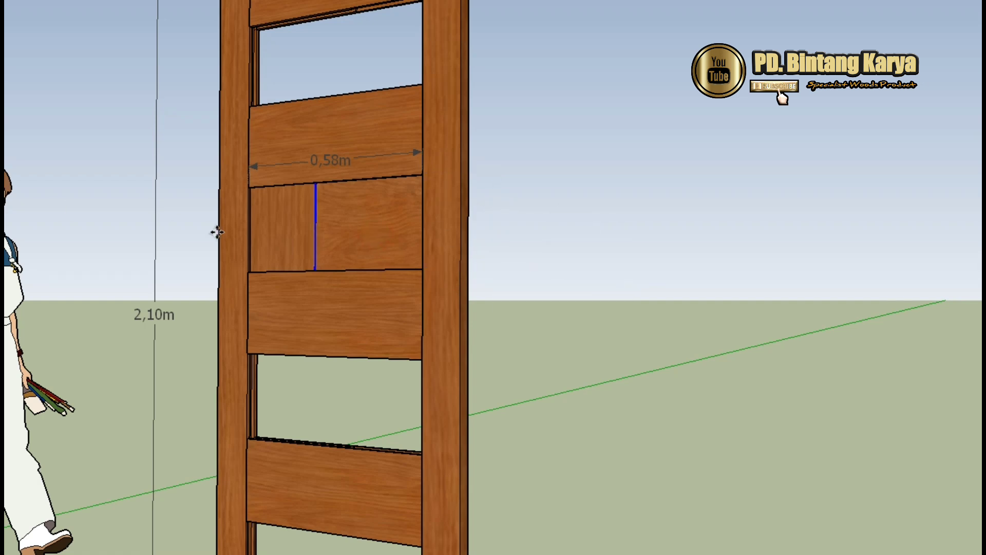
{"action": "left_click", "coordinate": [267, 237]}
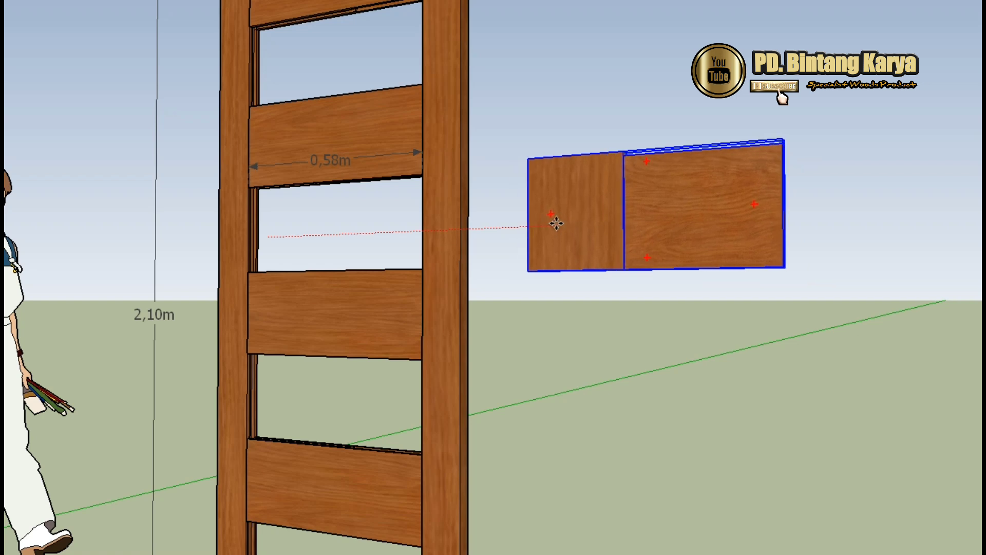
{"action": "right_click", "coordinate": [636, 218]}
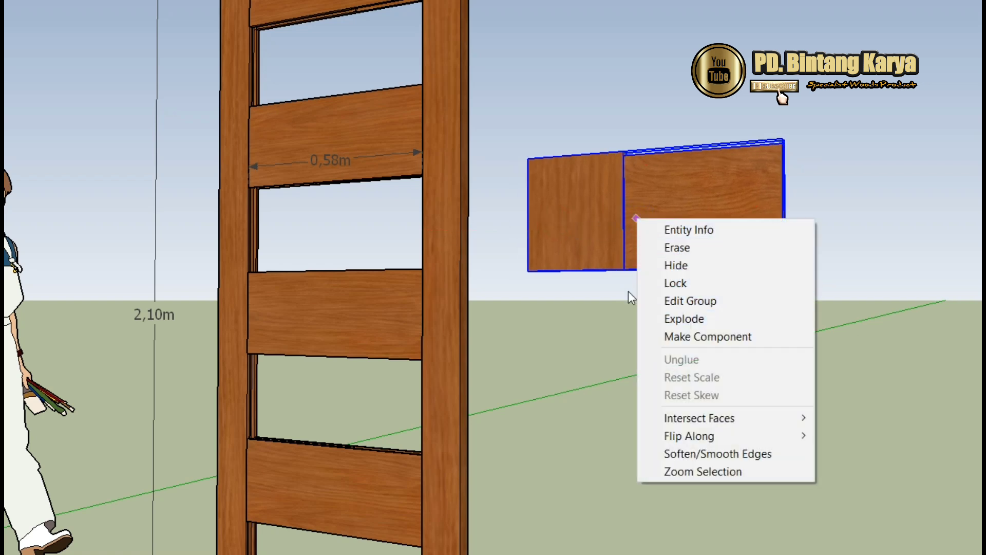
{"action": "left_click", "coordinate": [701, 318]}
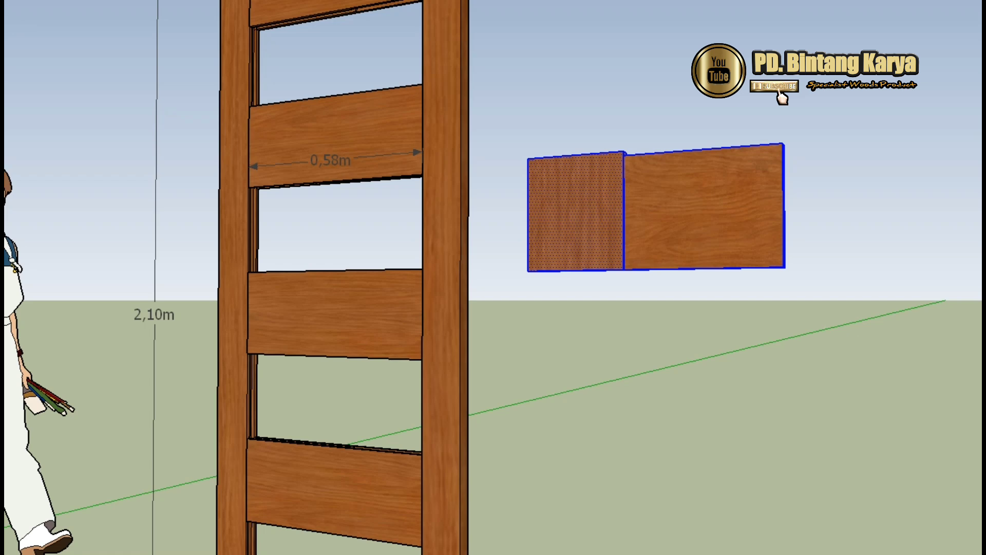
Step: Make the exploded left board its own group and open it for editing with Push/Pull
{"action": "right_click", "coordinate": [549, 236]}
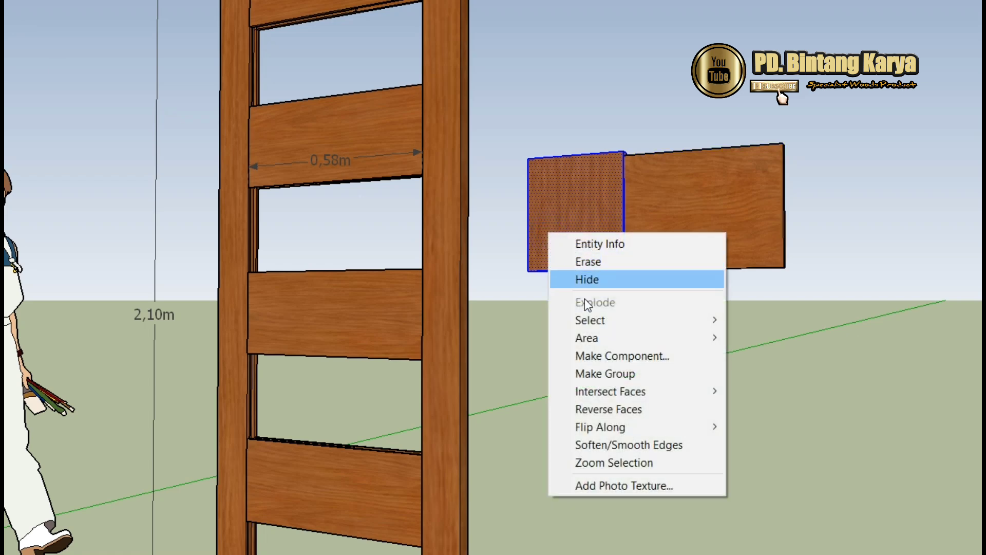
{"action": "left_click", "coordinate": [590, 374]}
{"action": "left_click", "coordinate": [761, 383]}
{"action": "scroll", "coordinate": [710, 210], "scroll_direction": "up", "scroll_amount": 4}
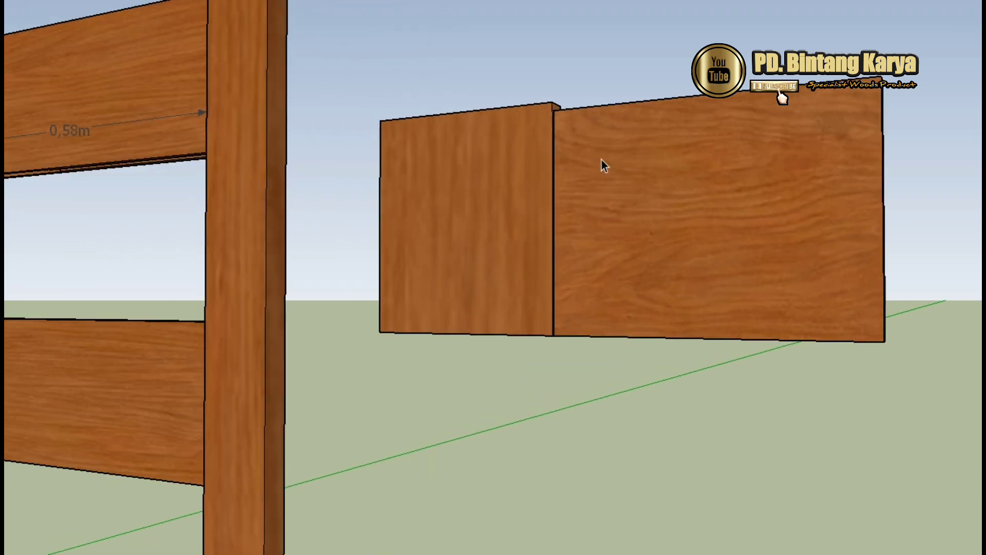
{"action": "middle_click_drag", "start_coordinate": [597, 141], "coordinate": [501, 243]}
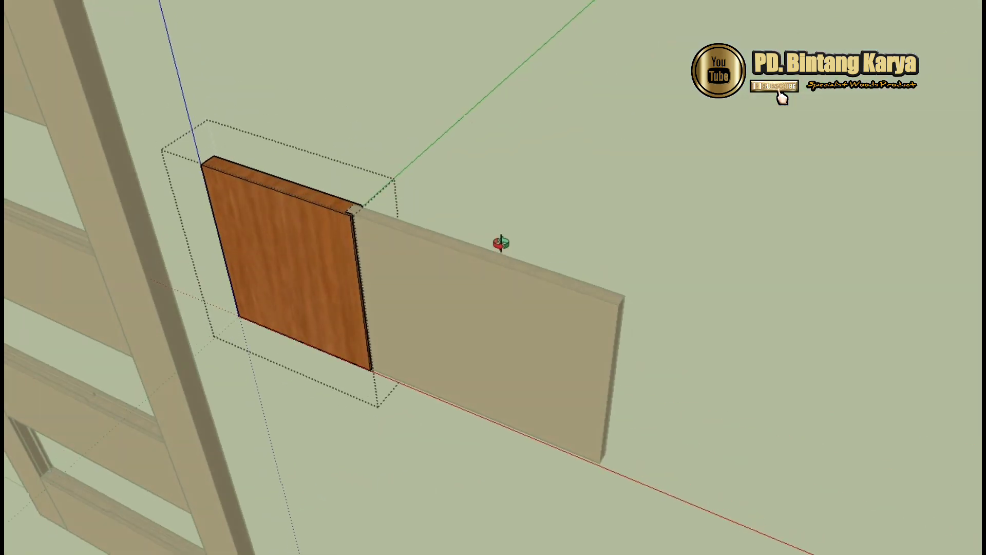
{"action": "key", "text": "p"}
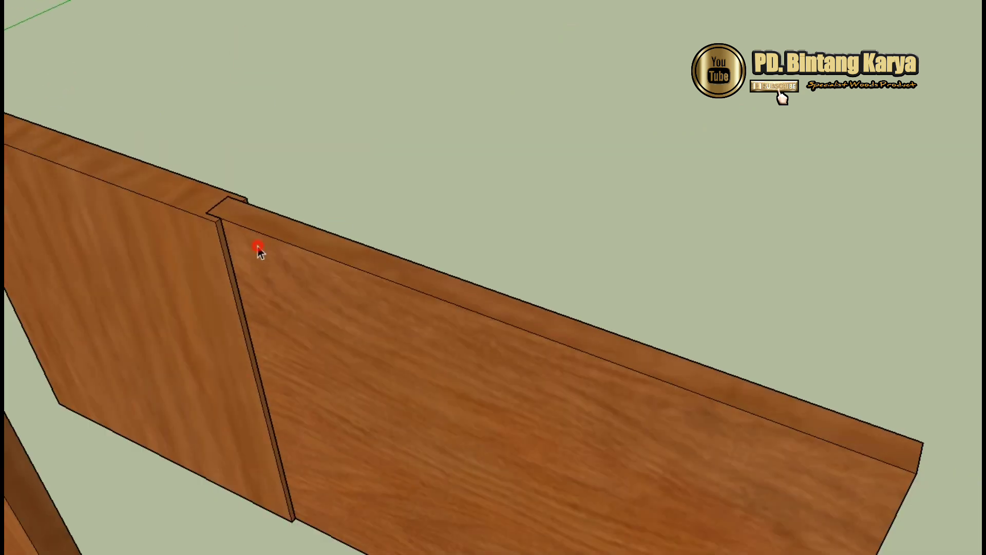
Step: Move the right board out of the left board's groove along the red axis and examine the joint from several sides
{"action": "left_click", "coordinate": [258, 250]}
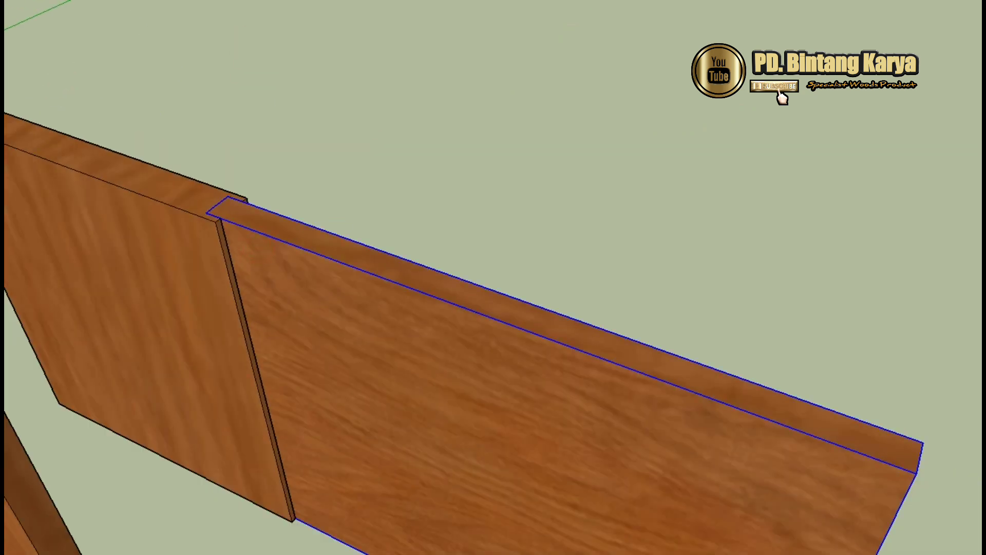
{"action": "left_click", "coordinate": [223, 208]}
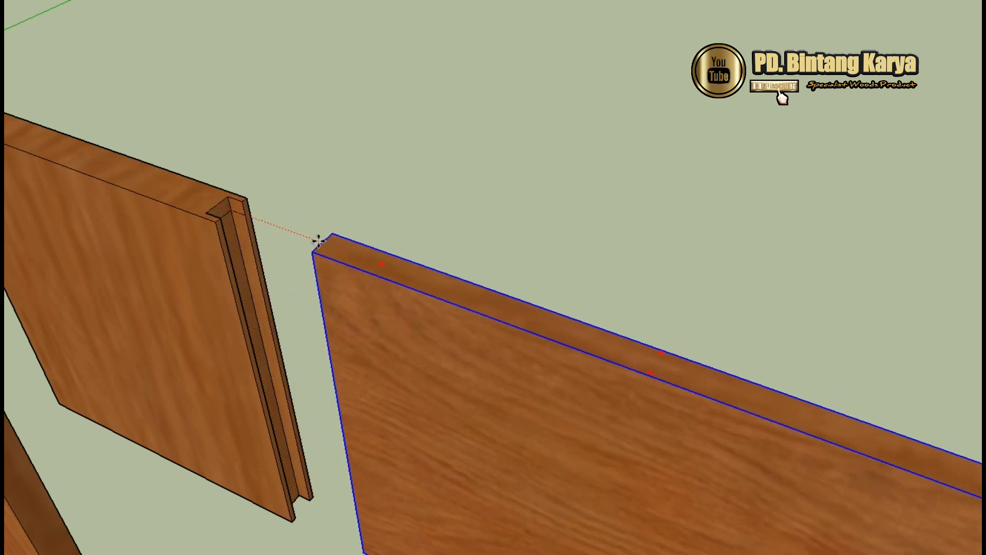
{"action": "left_click", "coordinate": [318, 241]}
{"action": "scroll", "coordinate": [408, 203], "scroll_direction": "down", "scroll_amount": 5}
{"action": "middle_click_drag", "start_coordinate": [443, 300], "coordinate": [834, 306]}
{"action": "scroll", "coordinate": [328, 106], "scroll_direction": "up", "scroll_amount": 2}
{"action": "scroll", "coordinate": [328, 105], "scroll_direction": "up", "scroll_amount": 3}
{"action": "scroll", "coordinate": [595, 282], "scroll_direction": "up", "scroll_amount": 2}
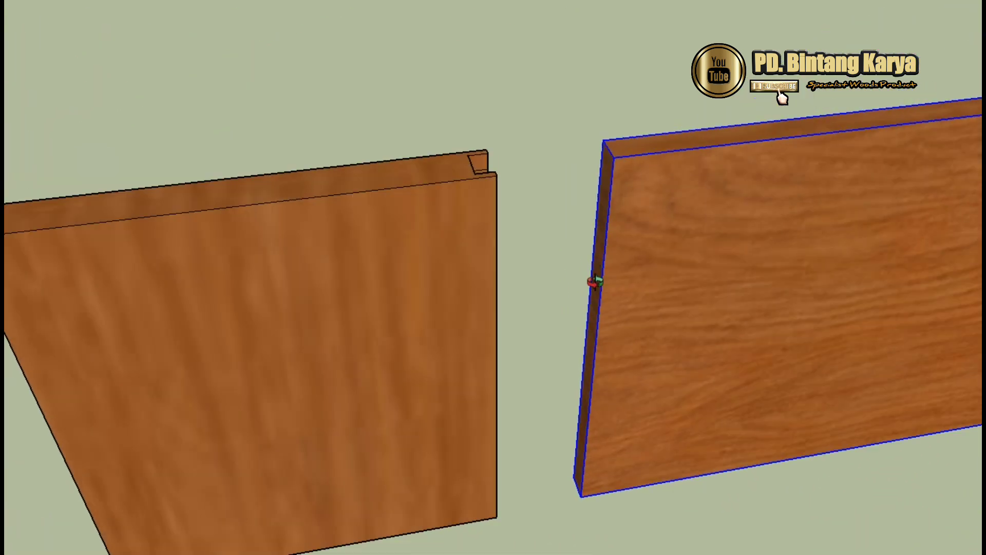
{"action": "middle_click_drag", "start_coordinate": [595, 282], "coordinate": [506, 255]}
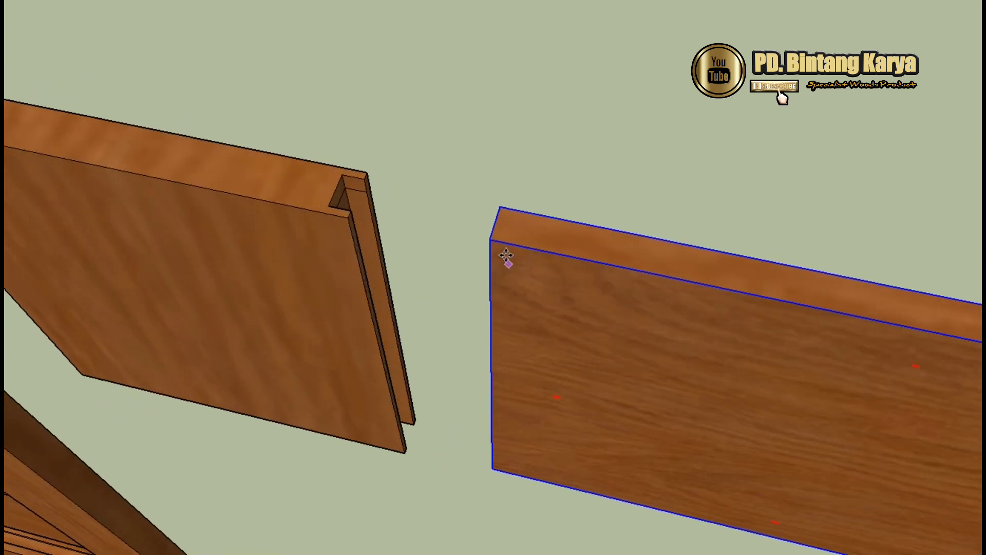
Step: Move the right board back into the left board's groove, snapping its upper corner to the groove's inner corner
{"action": "scroll", "coordinate": [538, 254], "scroll_direction": "down", "scroll_amount": 3}
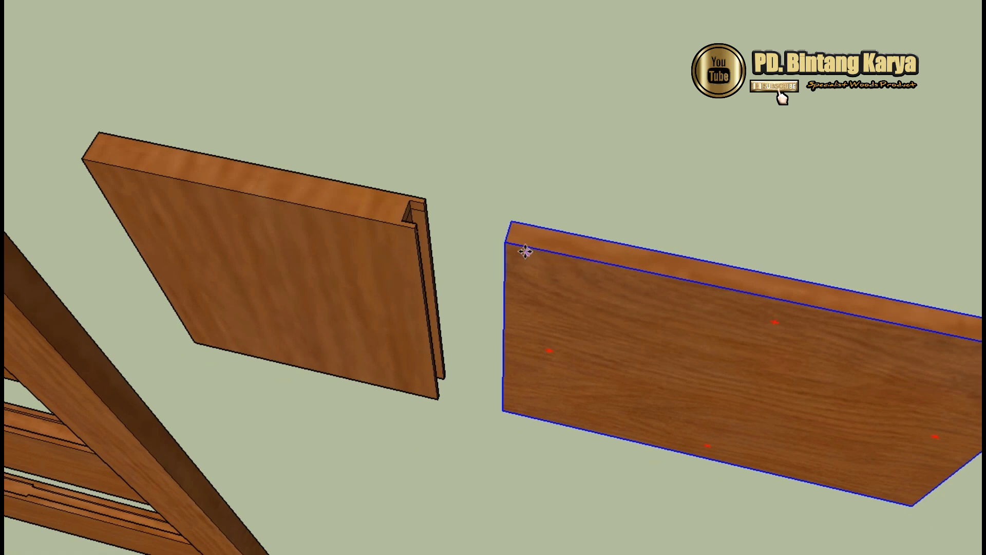
{"action": "scroll", "coordinate": [472, 223], "scroll_direction": "up", "scroll_amount": 3}
{"action": "left_click", "coordinate": [552, 268]}
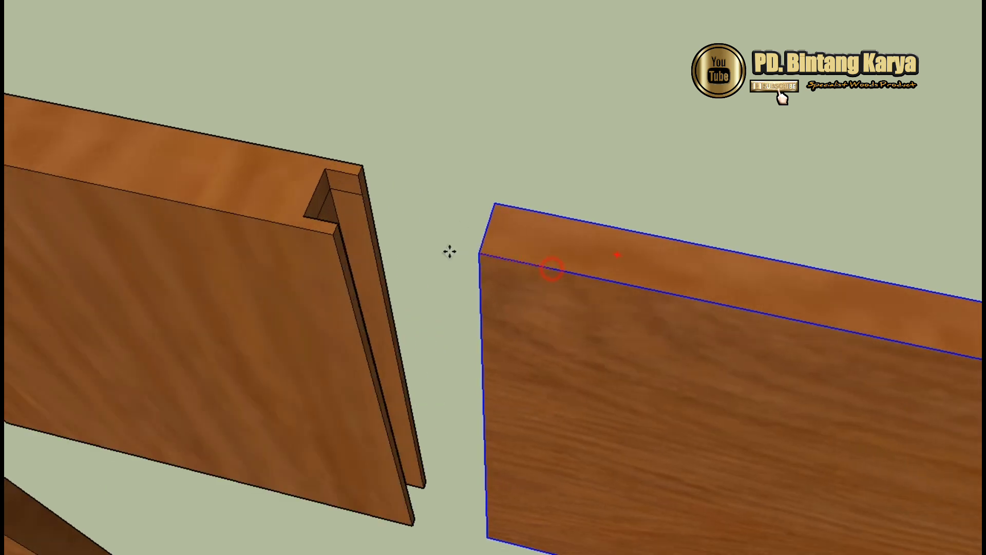
{"action": "left_click", "coordinate": [304, 220]}
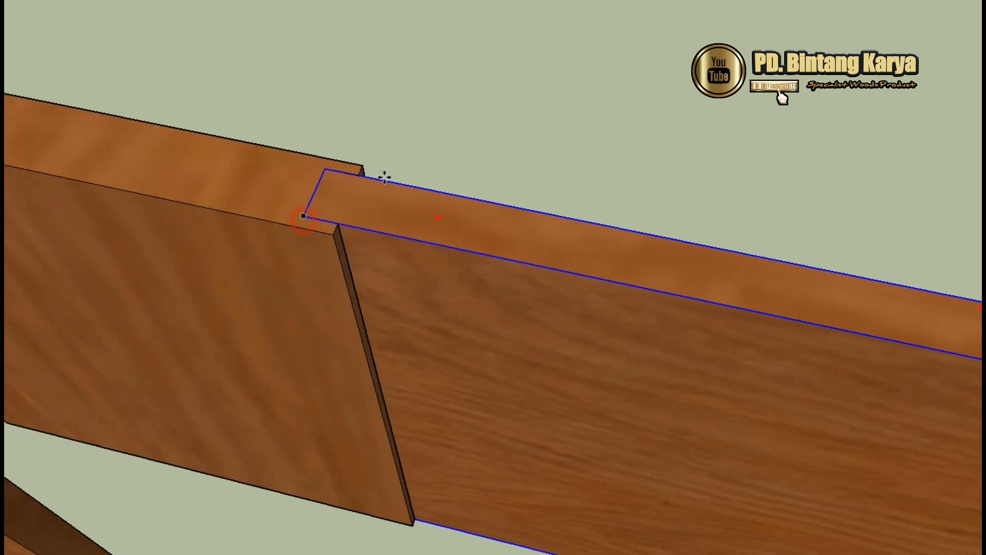
Step: Combine the left and right boards of the panel into one group
{"action": "scroll", "coordinate": [575, 293], "scroll_direction": "down", "scroll_amount": 10}
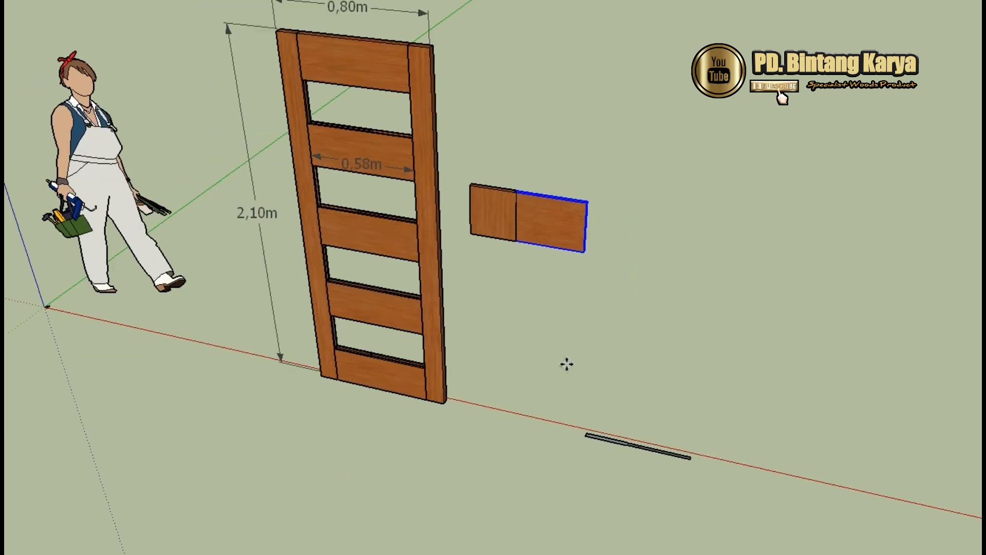
{"action": "scroll", "coordinate": [567, 364], "scroll_direction": "down", "scroll_amount": 2}
{"action": "scroll", "coordinate": [533, 261], "scroll_direction": "up", "scroll_amount": 3}
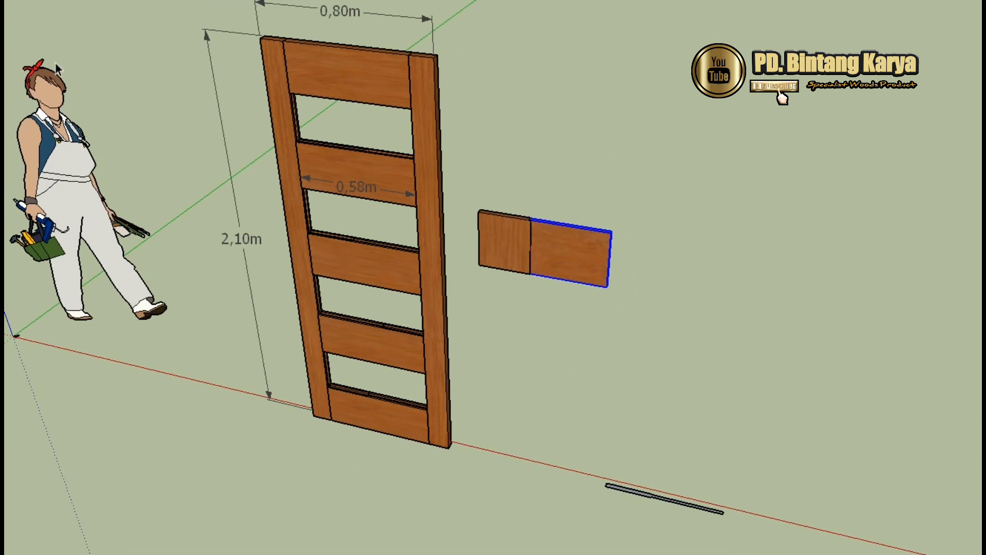
{"action": "right_click", "coordinate": [519, 250]}
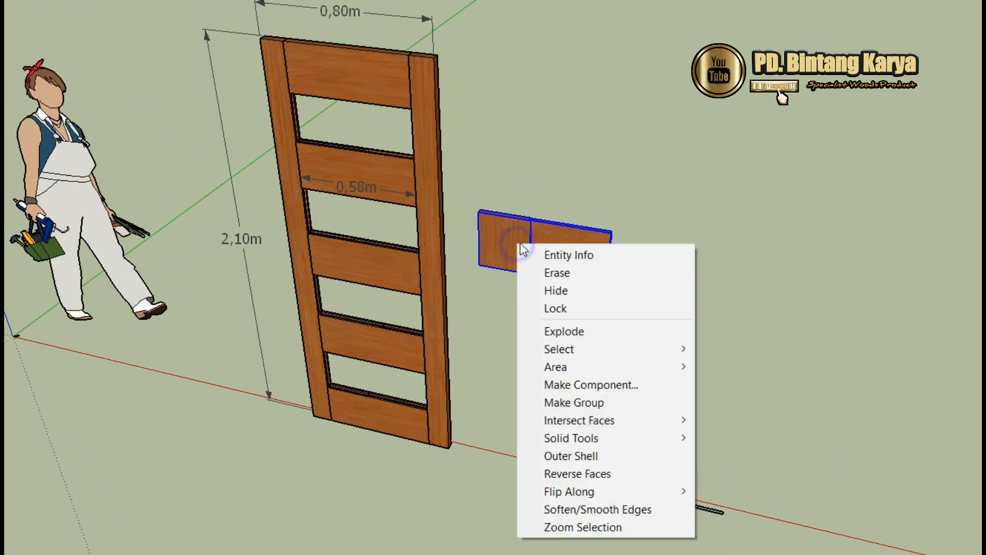
{"action": "left_click", "coordinate": [581, 396]}
{"action": "scroll", "coordinate": [469, 201], "scroll_direction": "up", "scroll_amount": 4}
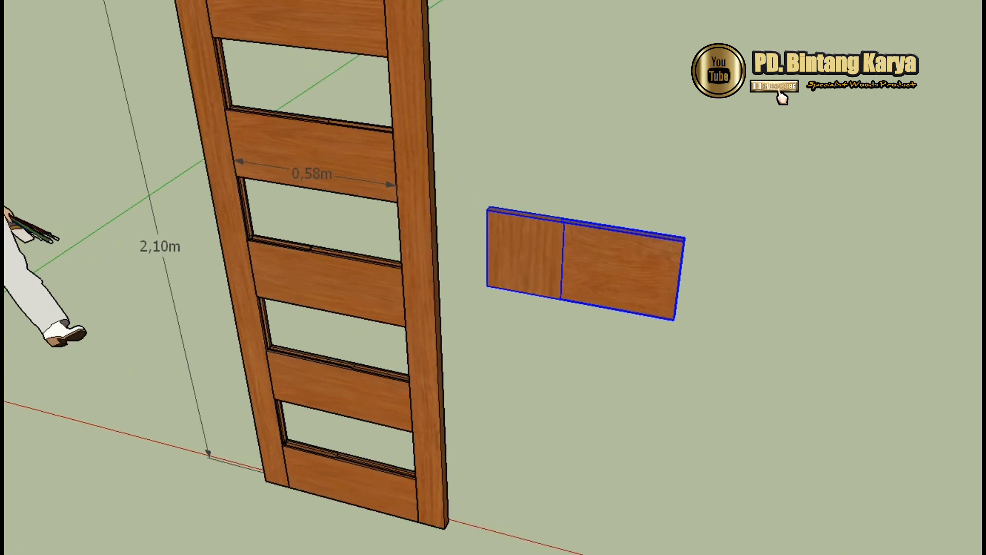
Step: Move the grouped panel into the door's second opening from the top, snapping its upper right corner to the opening's corner
{"action": "left_click", "coordinate": [679, 245]}
{"action": "scroll", "coordinate": [388, 193], "scroll_direction": "up", "scroll_amount": 5}
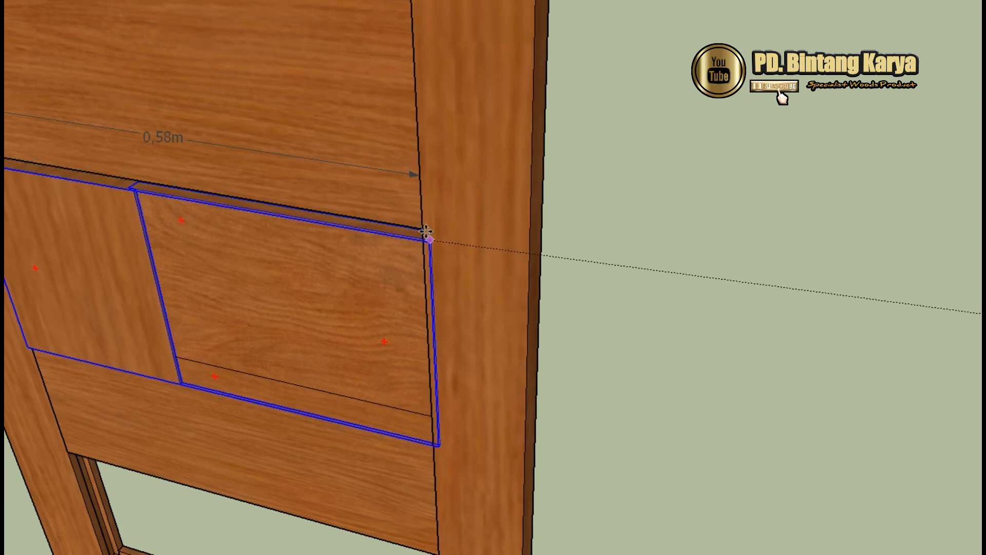
{"action": "left_click", "coordinate": [426, 231]}
{"action": "scroll", "coordinate": [431, 242], "scroll_direction": "up", "scroll_amount": 4}
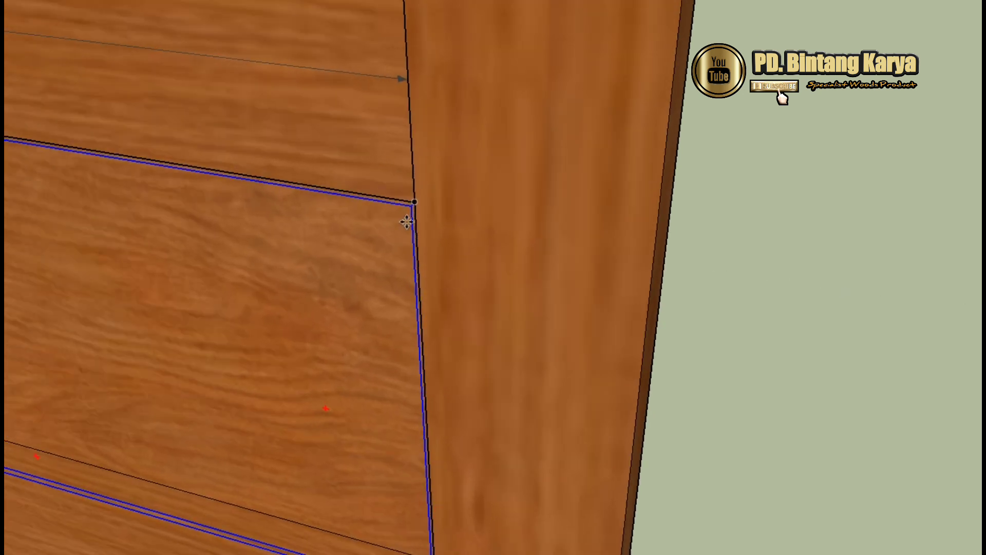
{"action": "scroll", "coordinate": [407, 223], "scroll_direction": "up", "scroll_amount": 2}
Step: Shift the panel deeper into the frame, snapping its upper right corner to the inner corner of the frame's recess
{"action": "middle_click_drag", "start_coordinate": [540, 188], "coordinate": [887, 107]}
{"action": "scroll", "coordinate": [444, 225], "scroll_direction": "up", "scroll_amount": 1}
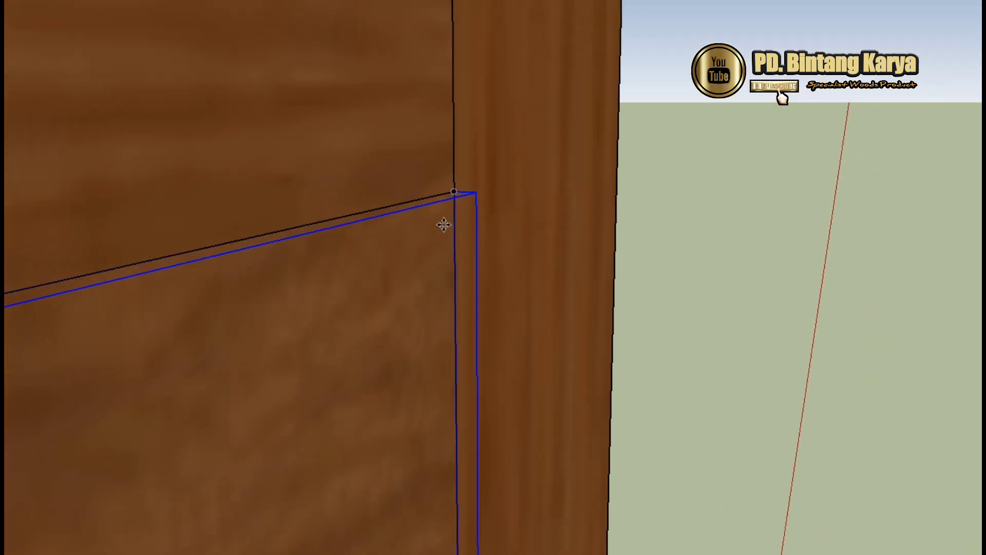
{"action": "scroll", "coordinate": [425, 229], "scroll_direction": "up", "scroll_amount": 6}
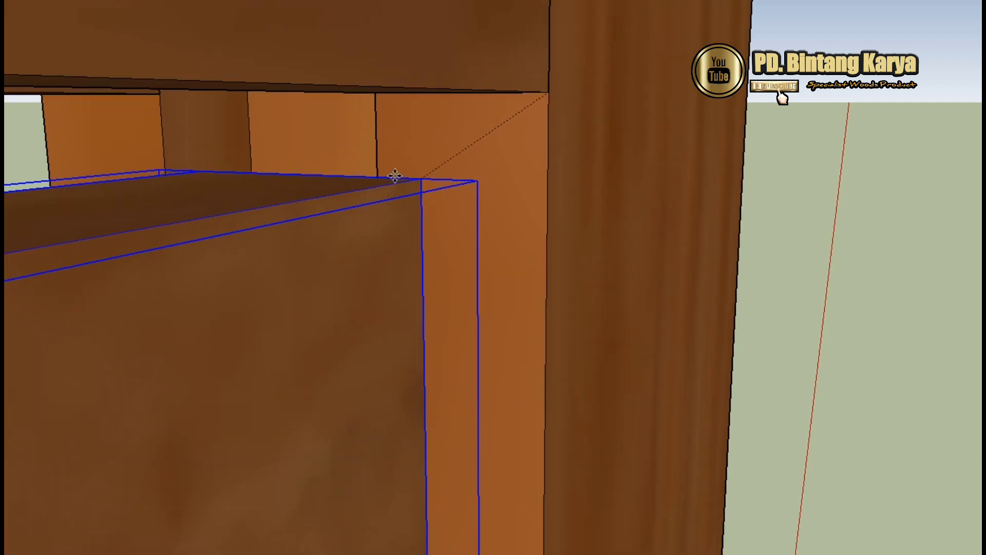
{"action": "left_click_drag", "start_coordinate": [367, 102], "coordinate": [303, 172]}
{"action": "middle_click_drag", "start_coordinate": [414, 163], "coordinate": [346, 99]}
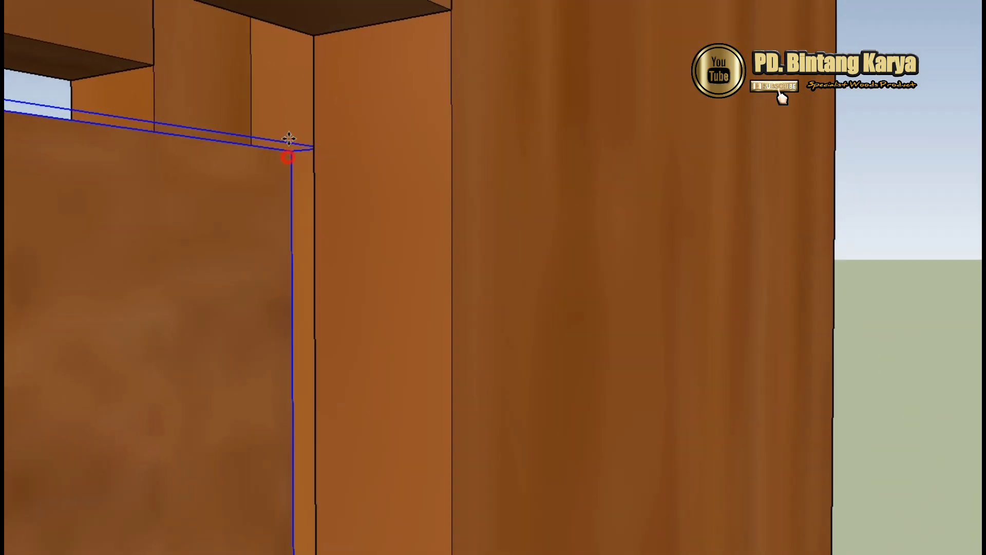
{"action": "left_click_drag", "start_coordinate": [289, 139], "coordinate": [311, 41]}
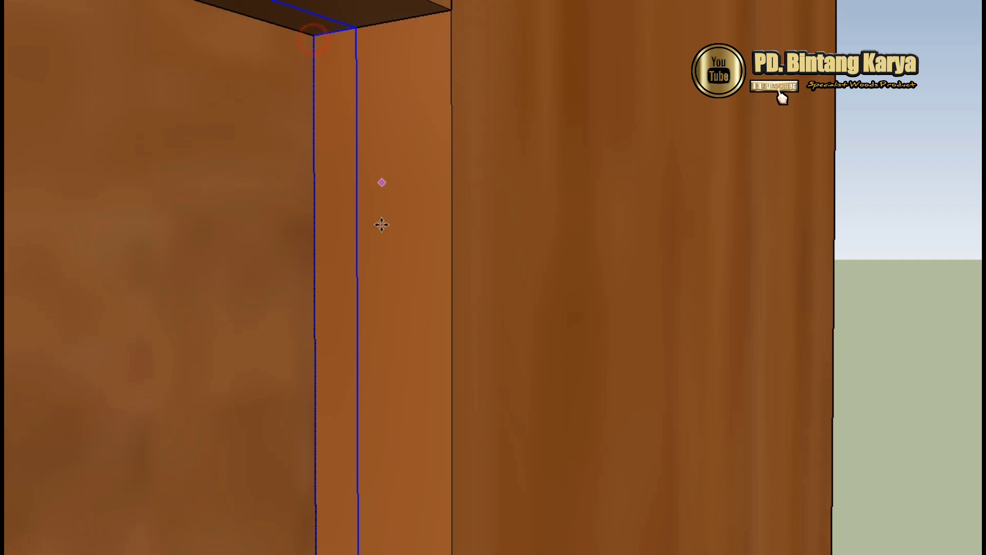
{"action": "middle_click_drag", "start_coordinate": [382, 225], "coordinate": [398, 319]}
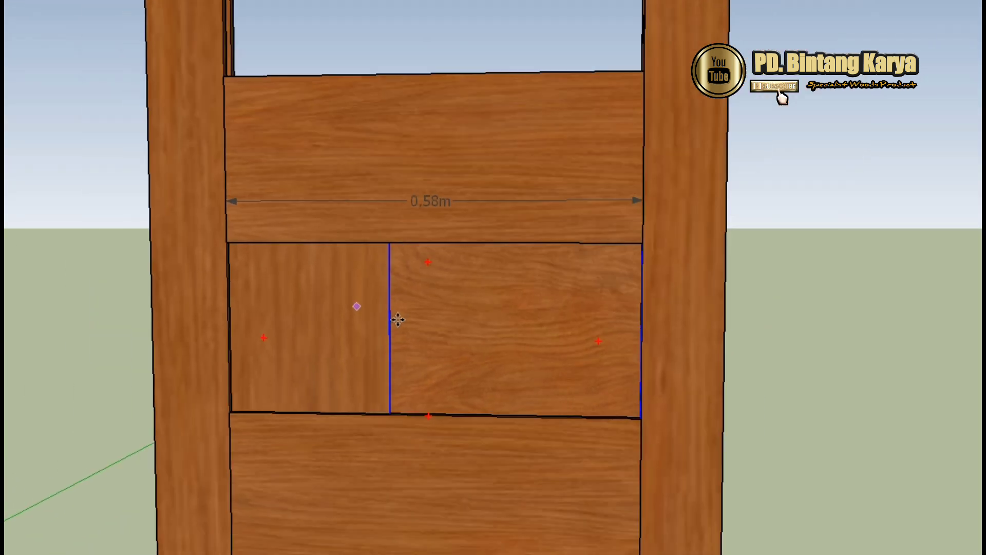
Step: Paste a copy of the grouped panel beside the door and flip it along the group's red axis
{"action": "scroll", "coordinate": [544, 322], "scroll_direction": "down", "scroll_amount": 3}
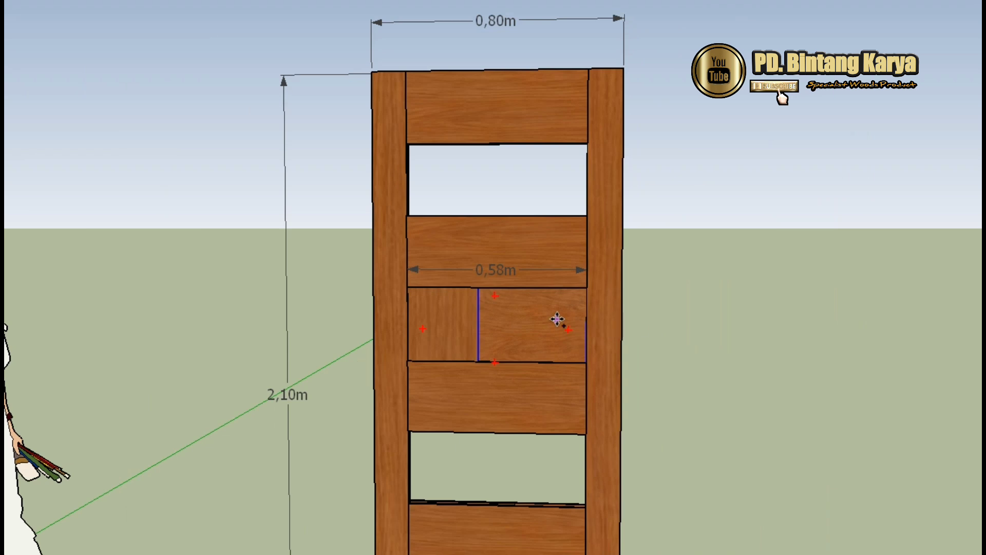
{"action": "key", "text": "ctrl+v"}
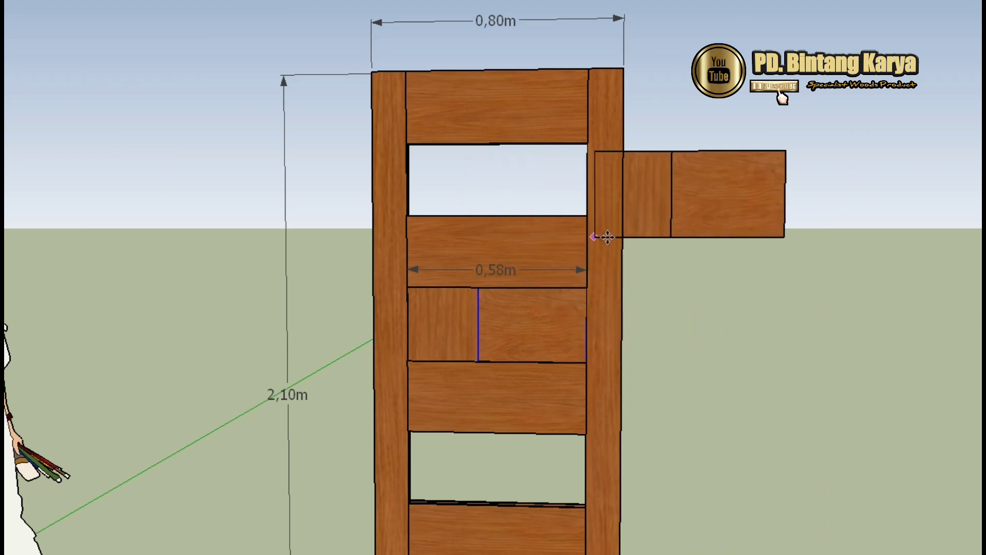
{"action": "right_click", "coordinate": [664, 233]}
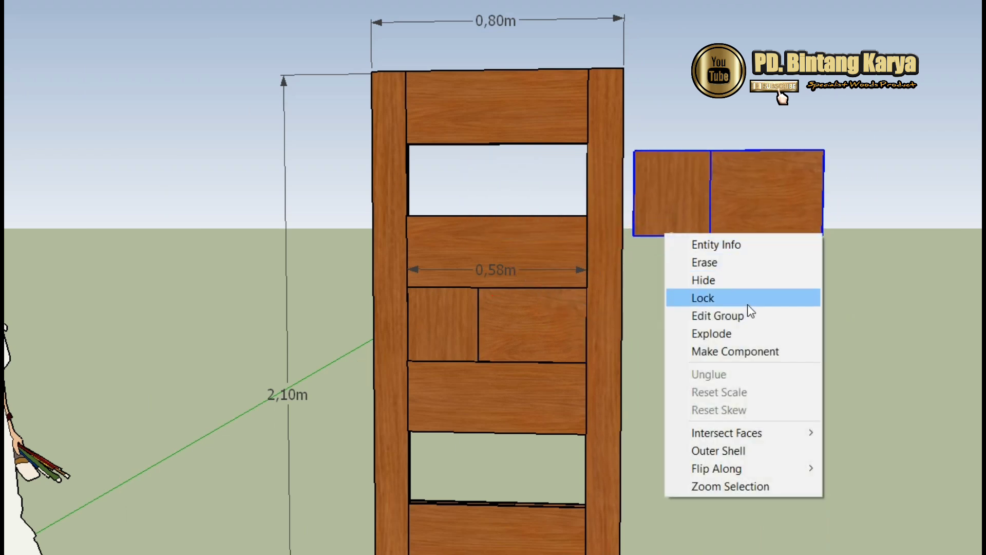
{"action": "mouse_move", "coordinate": [751, 477]}
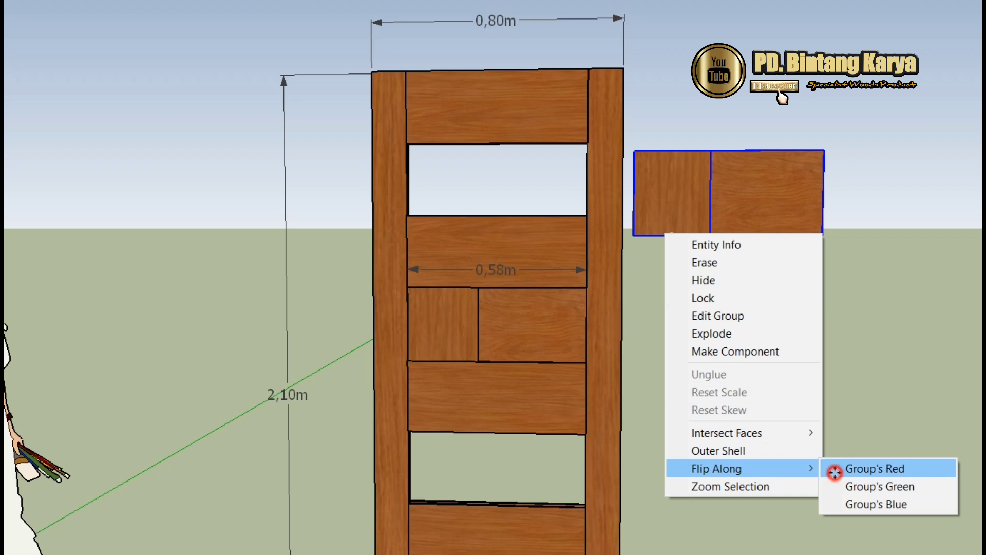
{"action": "left_click", "coordinate": [833, 468]}
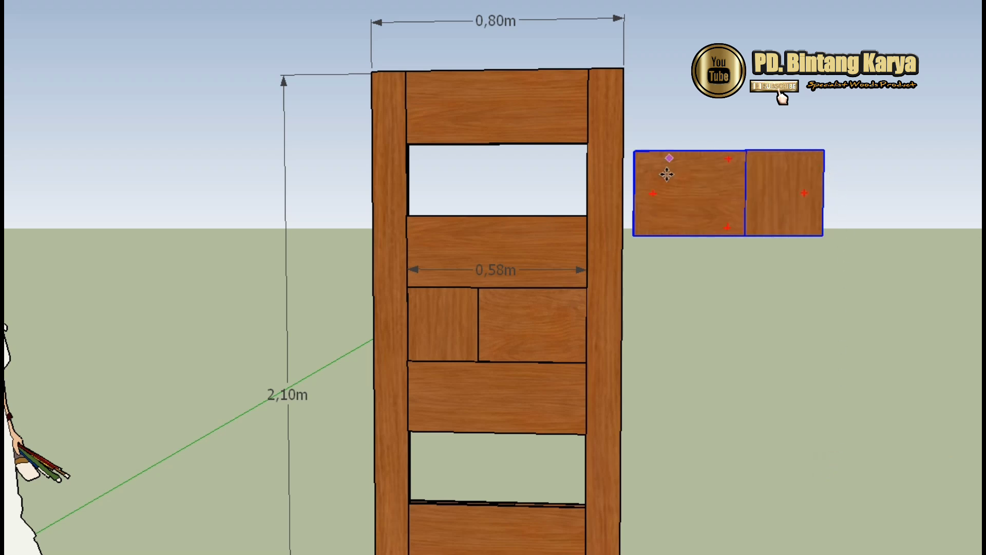
Step: Move the flipped panel into the door's top opening, snapping its lower left corner to the inner corner of the frame's recess
{"action": "left_click", "coordinate": [637, 237]}
{"action": "scroll", "coordinate": [262, 127], "scroll_direction": "up", "scroll_amount": 6}
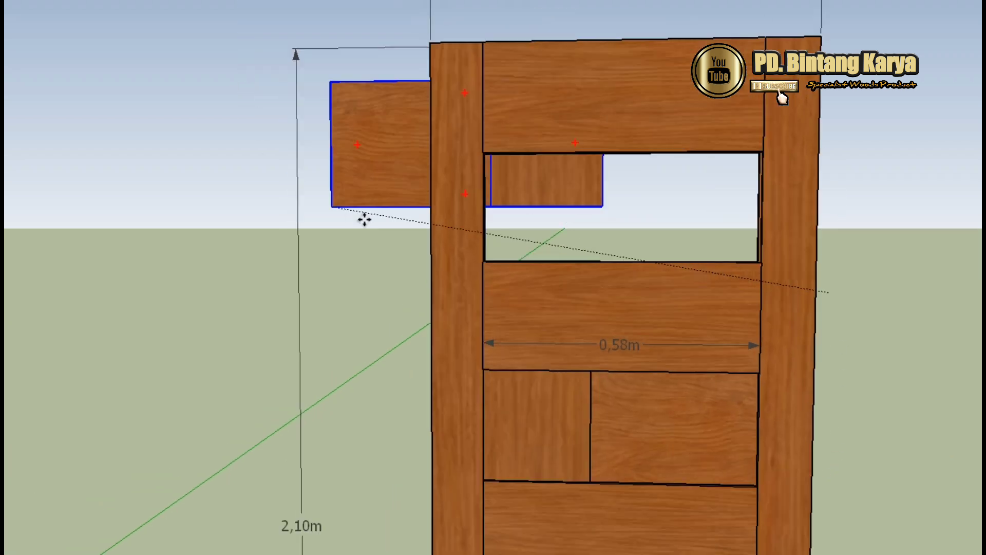
{"action": "middle_click_drag", "start_coordinate": [544, 243], "coordinate": [483, 321]}
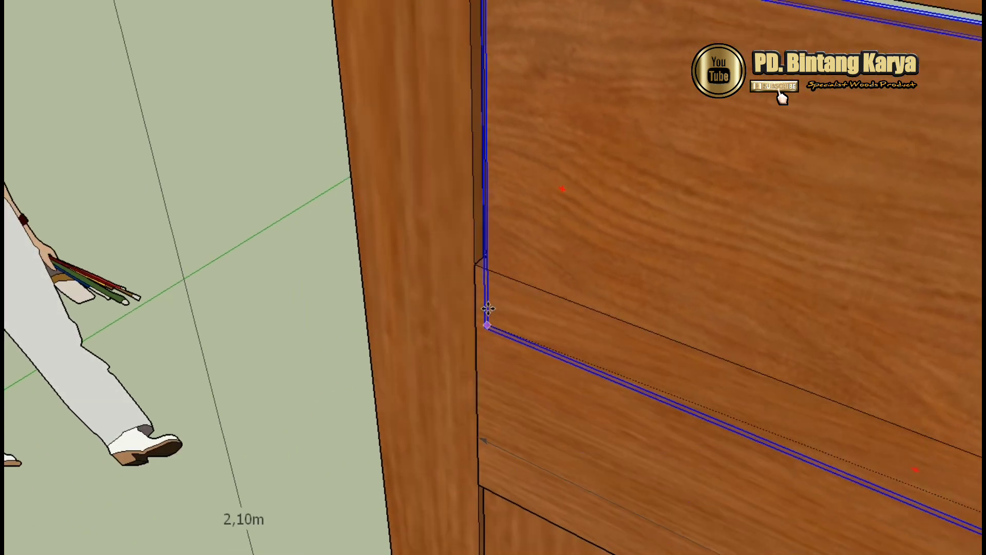
{"action": "scroll", "coordinate": [498, 268], "scroll_direction": "up", "scroll_amount": 5}
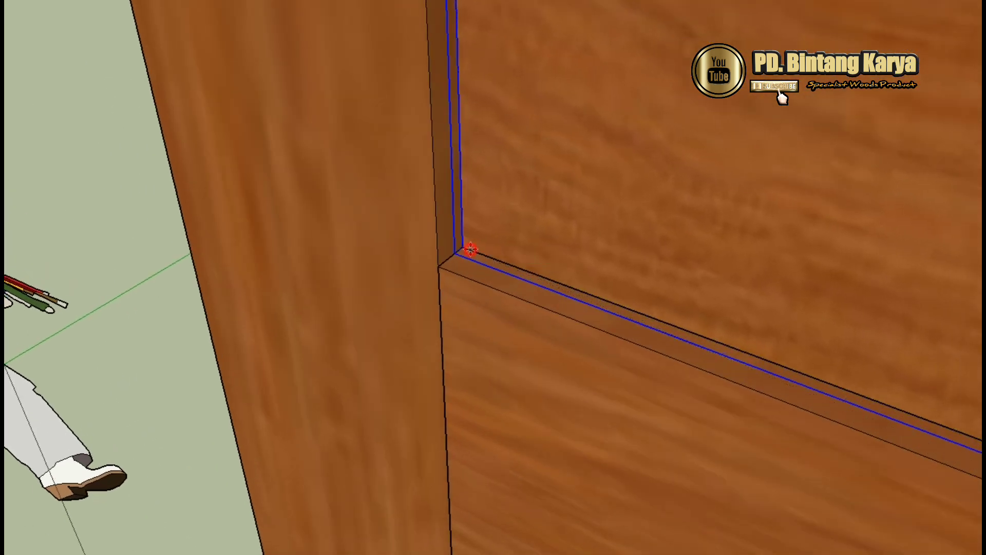
{"action": "left_click", "coordinate": [471, 249]}
Step: Examine how the flipped panel fits against the edges of the top opening from several angles
{"action": "scroll", "coordinate": [489, 290], "scroll_direction": "down", "scroll_amount": 2}
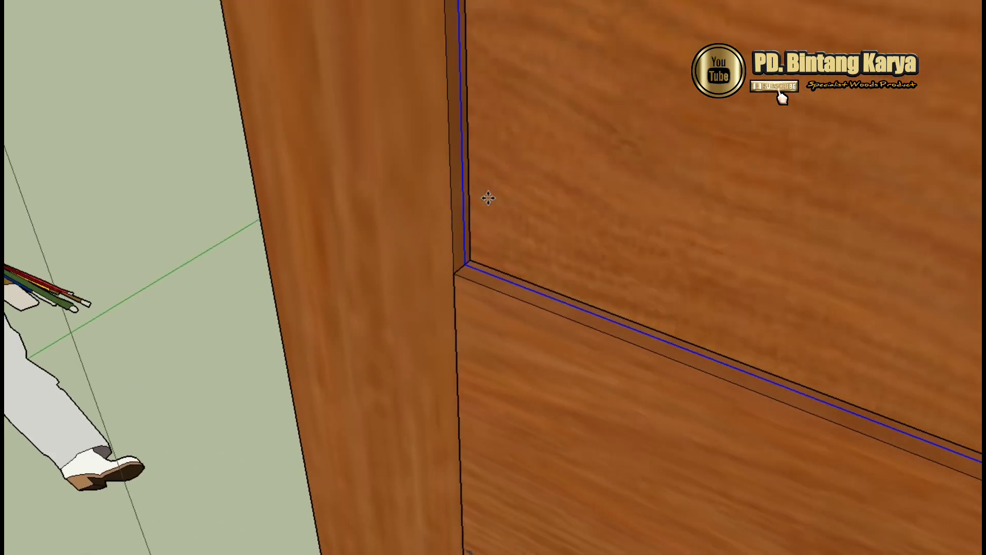
{"action": "mouse_move", "coordinate": [494, 280]}
{"action": "middle_mouse_down"}
{"action": "mouse_move", "coordinate": [513, 321]}
{"action": "mouse_move", "coordinate": [513, 299]}
{"action": "mouse_move", "coordinate": [557, 260]}
{"action": "mouse_move", "coordinate": [570, 102]}
{"action": "mouse_move", "coordinate": [596, 117]}
{"action": "middle_mouse_up"}
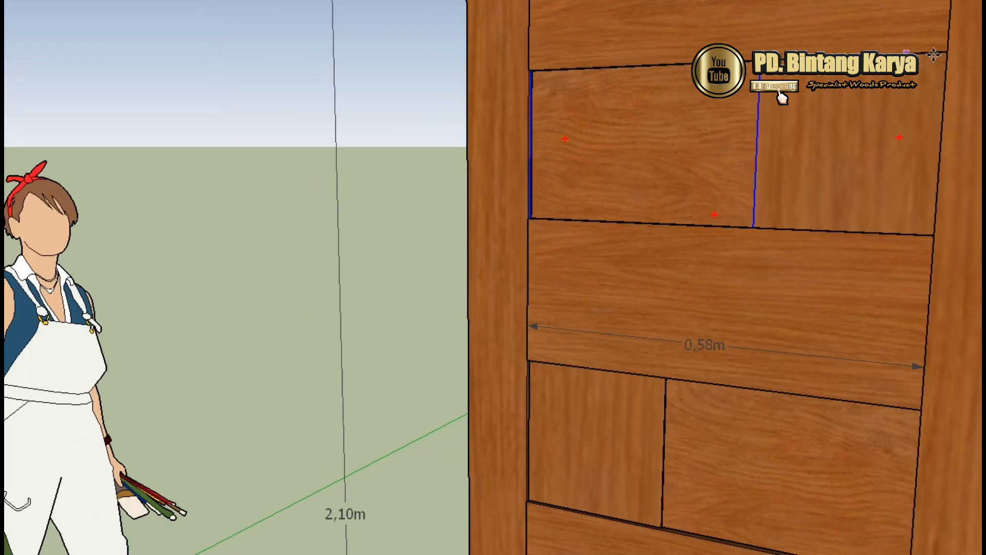
{"action": "scroll", "coordinate": [732, 82], "scroll_direction": "up", "scroll_amount": 8}
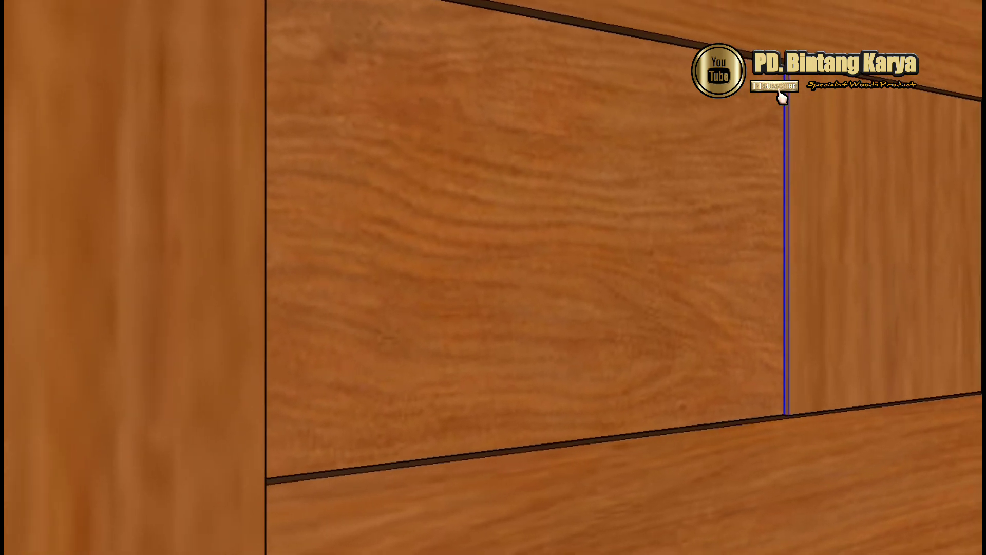
{"action": "scroll", "coordinate": [771, 92], "scroll_direction": "down", "scroll_amount": 1}
{"action": "mouse_move", "coordinate": [770, 93]}
{"action": "middle_mouse_down"}
{"action": "mouse_move", "coordinate": [326, 40]}
{"action": "mouse_move", "coordinate": [588, 77]}
{"action": "mouse_move", "coordinate": [553, 131]}
{"action": "middle_mouse_up"}
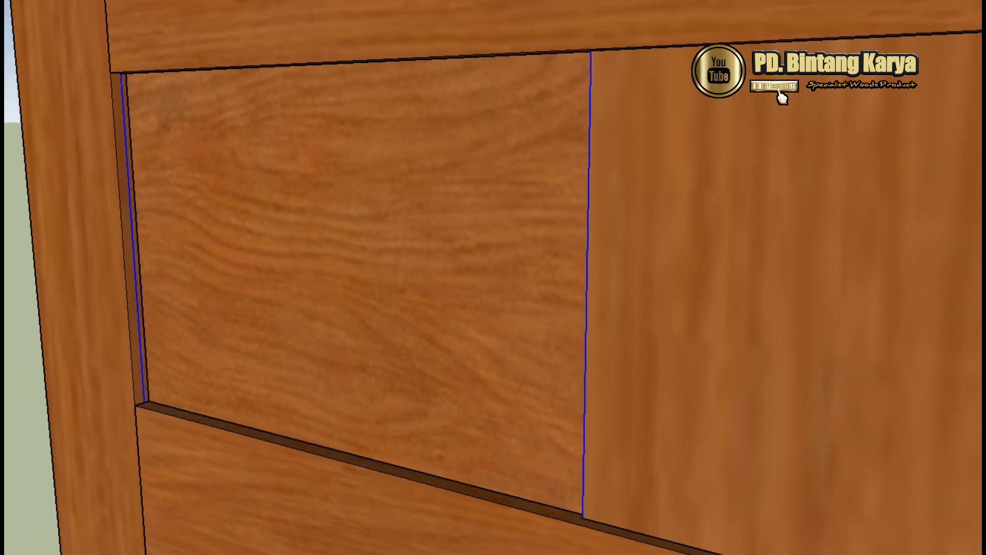
{"action": "scroll", "coordinate": [48, 149], "scroll_direction": "down", "scroll_amount": 2}
{"action": "scroll", "coordinate": [338, 218], "scroll_direction": "down", "scroll_amount": 4}
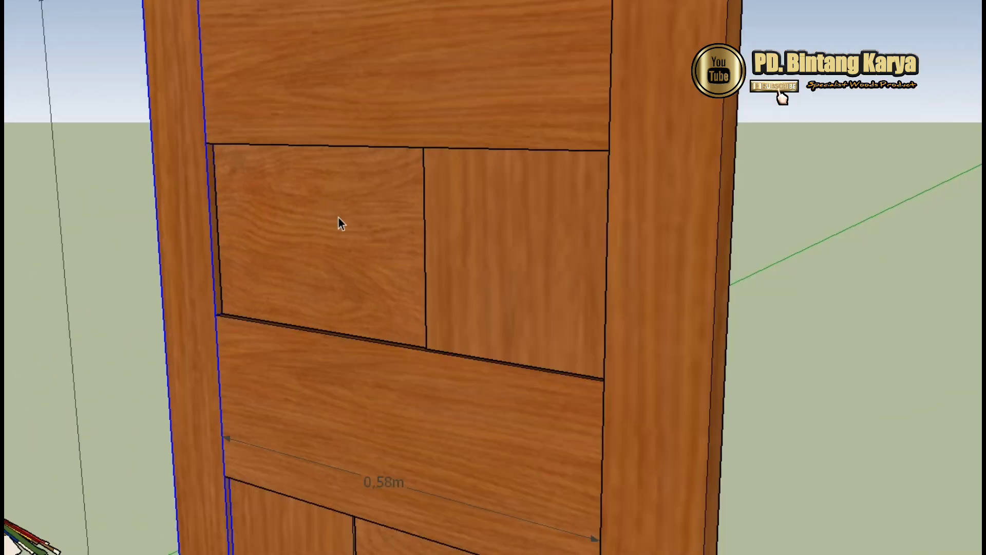
{"action": "mouse_move", "coordinate": [339, 218]}
{"action": "middle_mouse_down"}
{"action": "mouse_move", "coordinate": [514, 285]}
{"action": "mouse_move", "coordinate": [638, 253]}
{"action": "middle_mouse_up"}
{"action": "scroll", "coordinate": [369, 202], "scroll_direction": "down", "scroll_amount": 7}
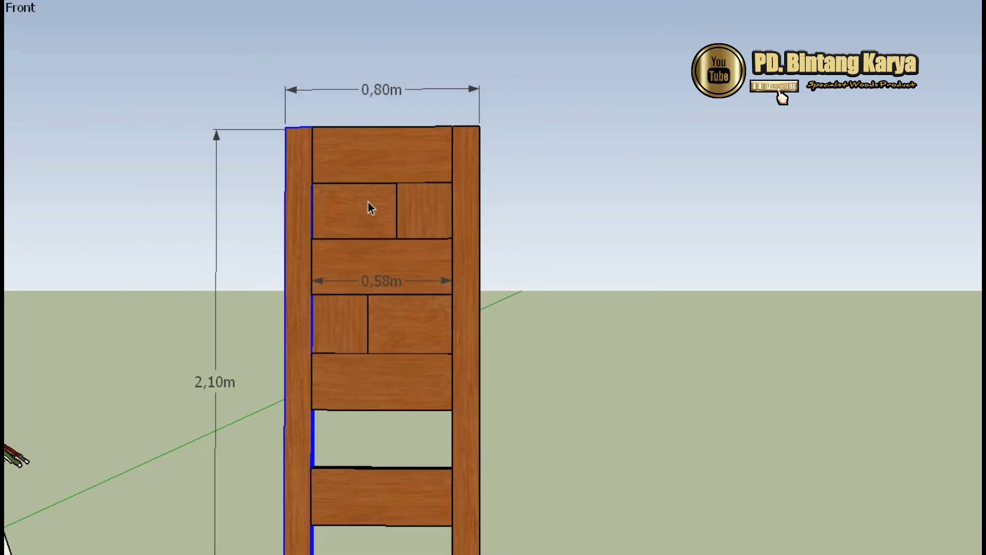
Step: Copy the top panel down to the third opening, placing its lower left corner on the opening's bottom edge
{"action": "left_click", "coordinate": [511, 286]}
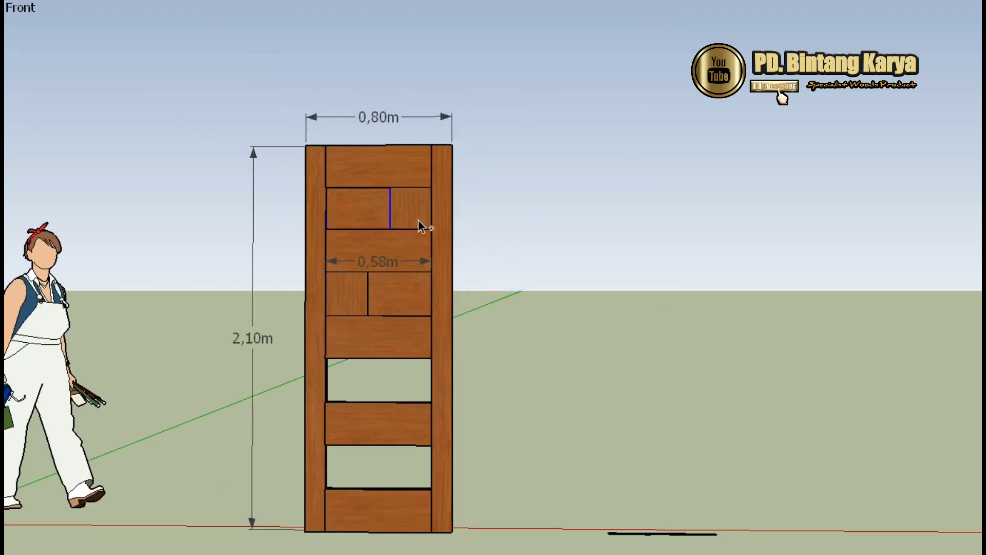
{"action": "key", "text": "m"}
{"action": "scroll", "coordinate": [419, 220], "scroll_direction": "down", "scroll_amount": 1}
{"action": "left_click", "coordinate": [335, 228]}
{"action": "key", "text": "ctrl"}
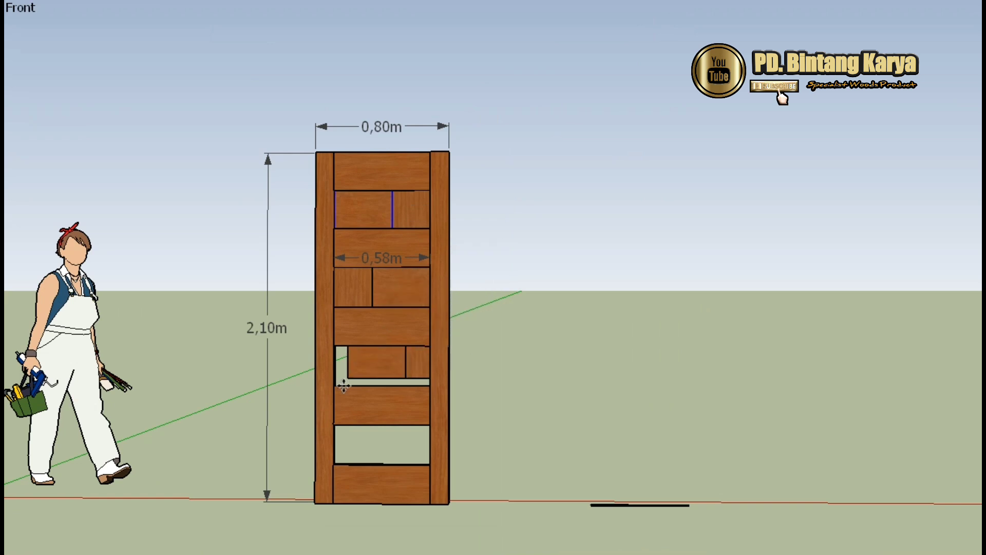
{"action": "scroll", "coordinate": [344, 385], "scroll_direction": "up", "scroll_amount": 6}
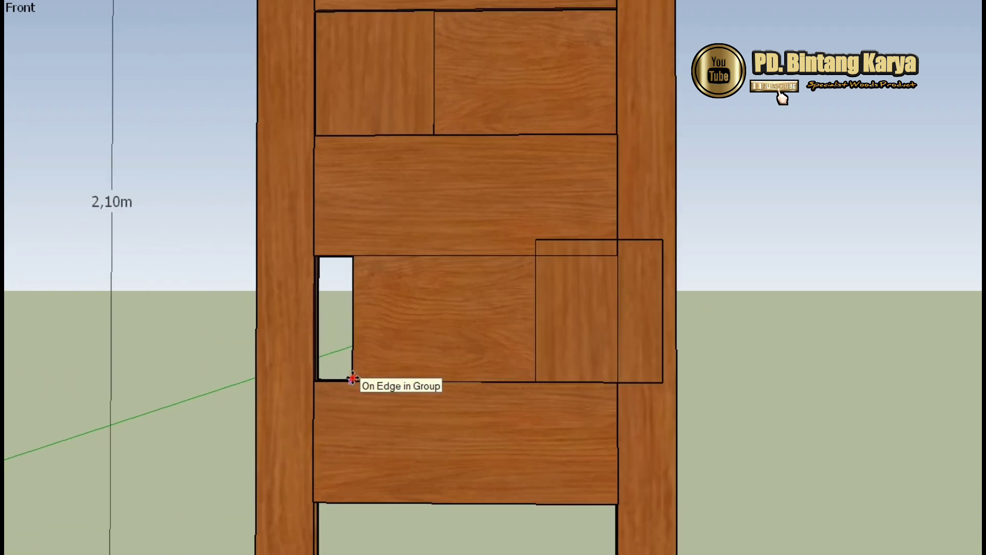
{"action": "scroll", "coordinate": [353, 379], "scroll_direction": "up", "scroll_amount": 6}
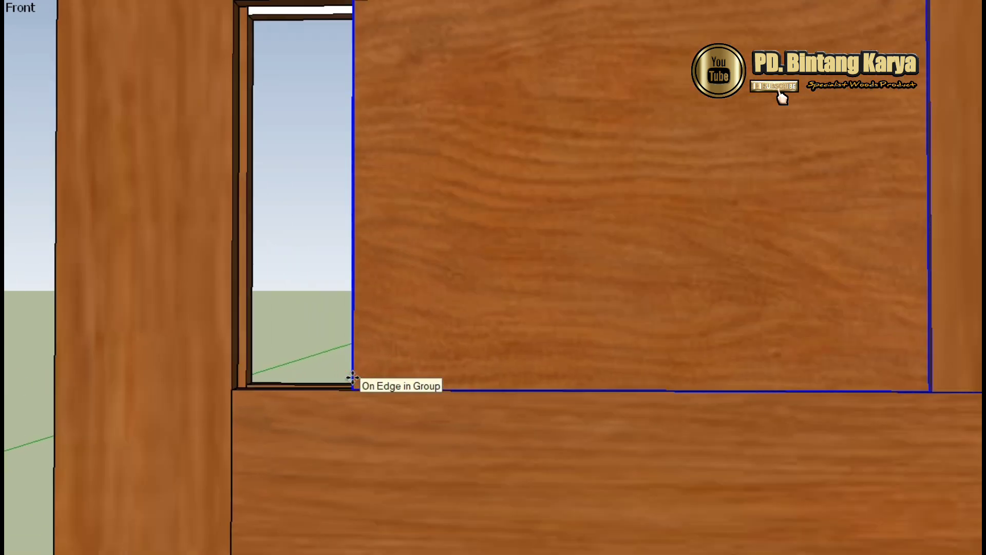
{"action": "left_click", "coordinate": [352, 380]}
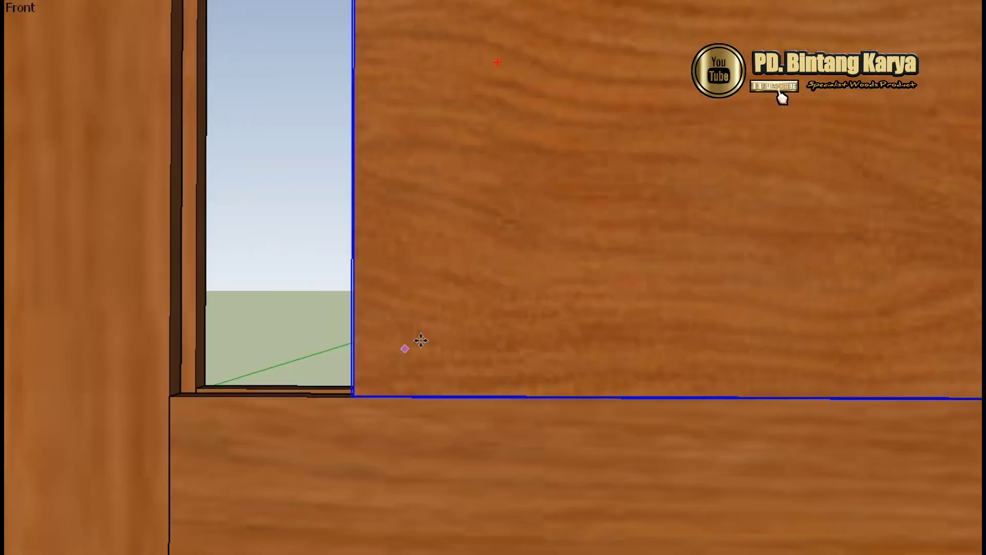
Step: Move the copied panel into the third opening's recess, snapping its lower left corner to the recess's inner corner
{"action": "mouse_move", "coordinate": [421, 341]}
{"action": "middle_mouse_down"}
{"action": "mouse_move", "coordinate": [330, 506]}
{"action": "mouse_move", "coordinate": [381, 343]}
{"action": "middle_mouse_up"}
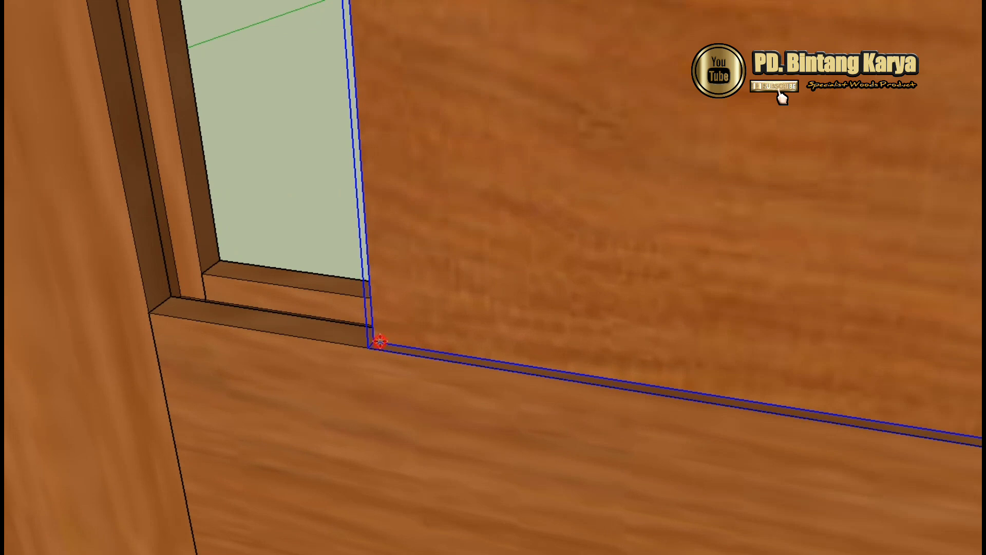
{"action": "left_click", "coordinate": [380, 342]}
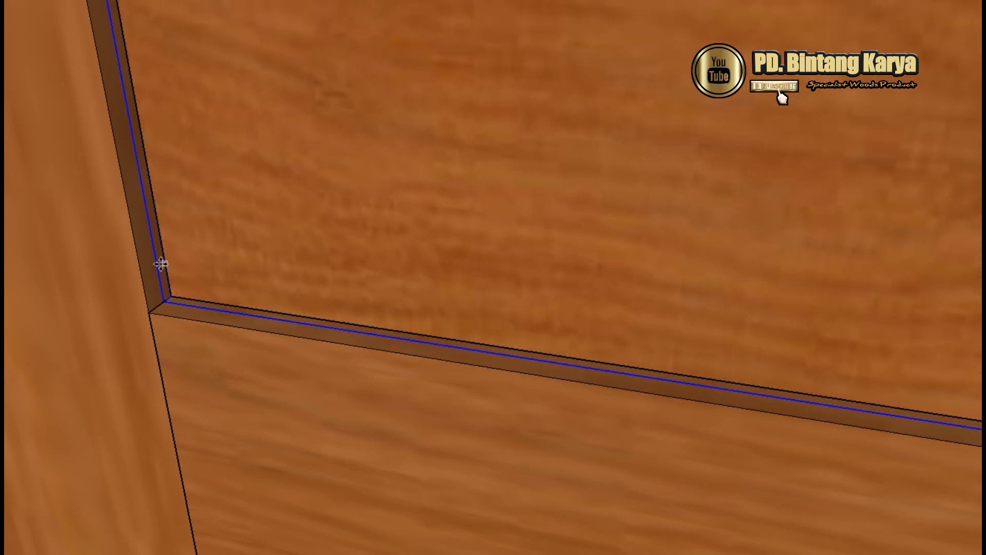
{"action": "left_click", "coordinate": [168, 269]}
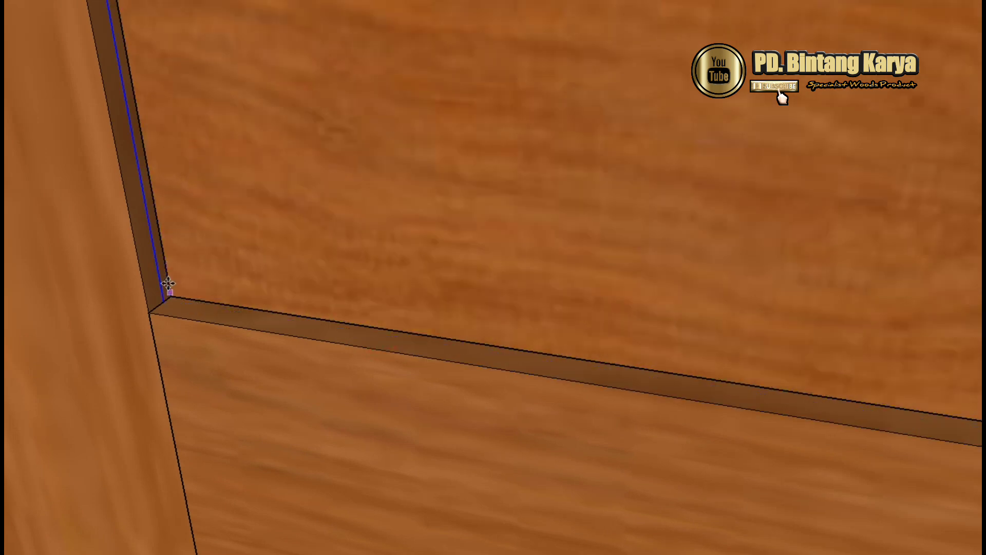
{"action": "scroll", "coordinate": [267, 374], "scroll_direction": "down", "scroll_amount": 7}
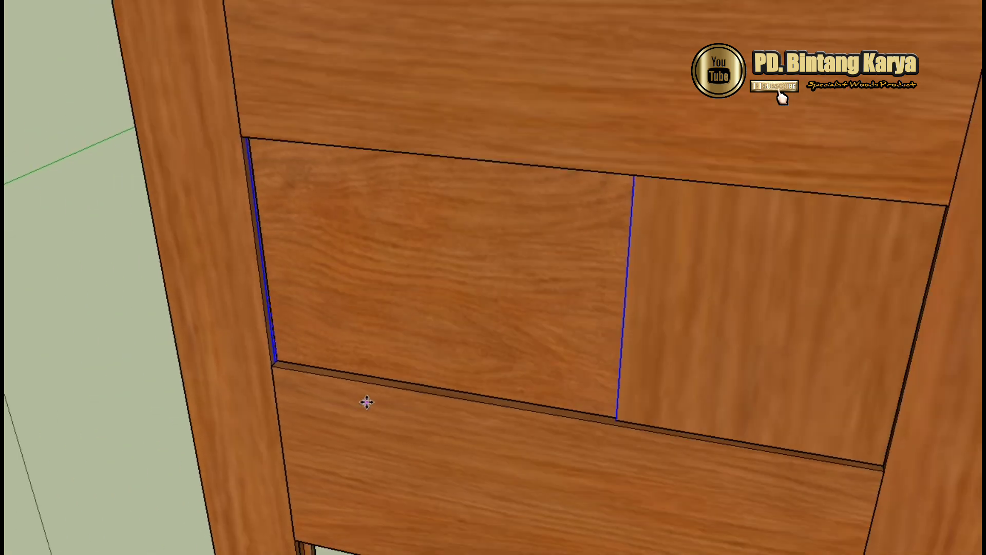
Step: Paste a copy of the second opening's panel into the bottom opening, placing its lower left corner at the opening's corner
{"action": "middle_click_drag", "start_coordinate": [400, 343], "coordinate": [457, 227]}
{"action": "scroll", "coordinate": [520, 163], "scroll_direction": "down", "scroll_amount": 6}
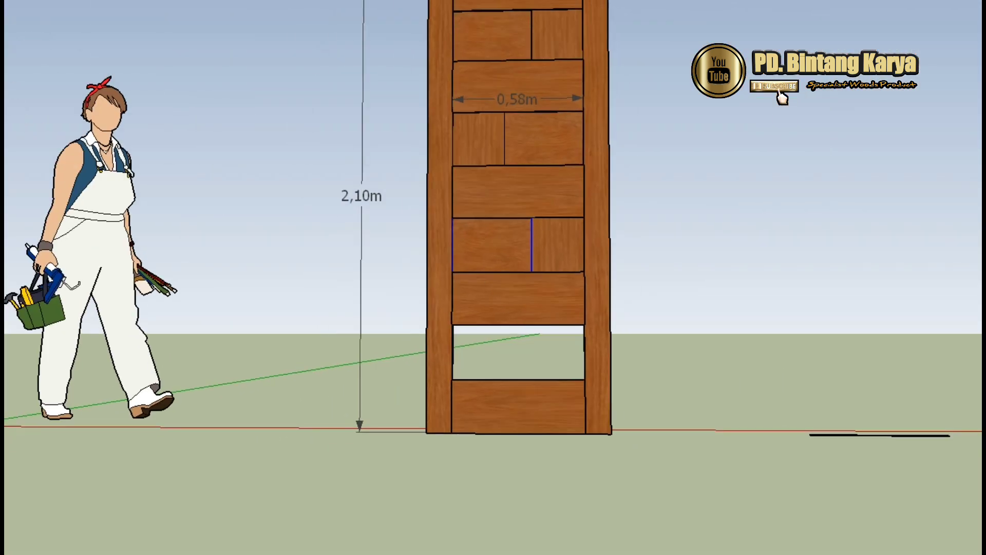
{"action": "scroll", "coordinate": [538, 141], "scroll_direction": "up", "scroll_amount": 2}
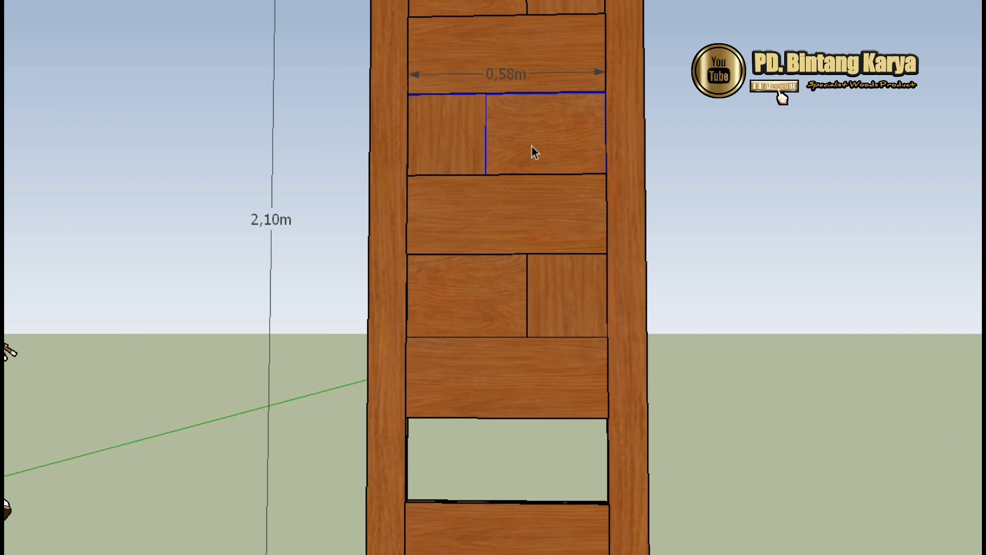
{"action": "key", "text": "ctrl+v"}
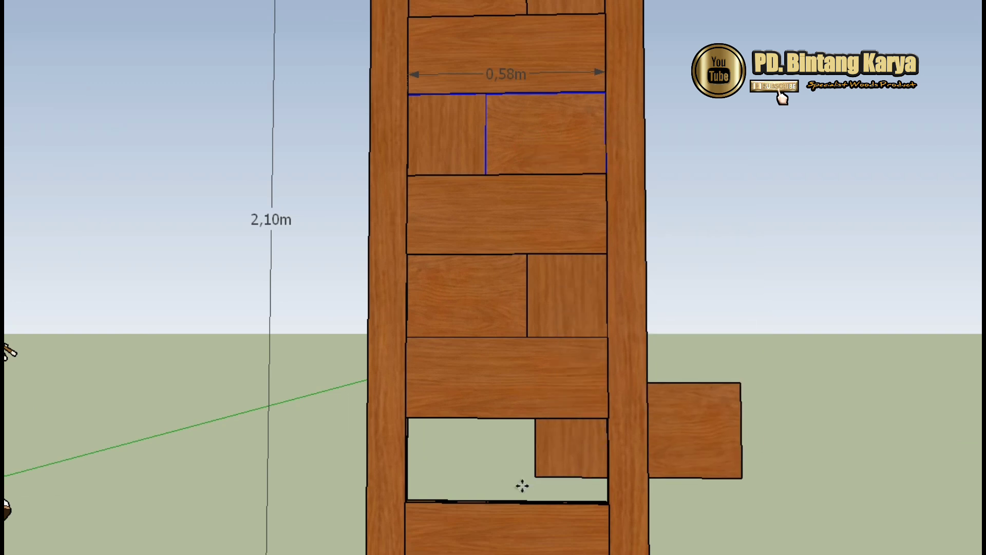
{"action": "left_click", "coordinate": [408, 505]}
{"action": "scroll", "coordinate": [674, 533], "scroll_direction": "up", "scroll_amount": 4}
Step: Shift the bottom panel deeper into the frame, snapping its lower right corner to the recess's inner corner, and check its fit
{"action": "middle_click_drag", "start_coordinate": [540, 375], "coordinate": [392, 437]}
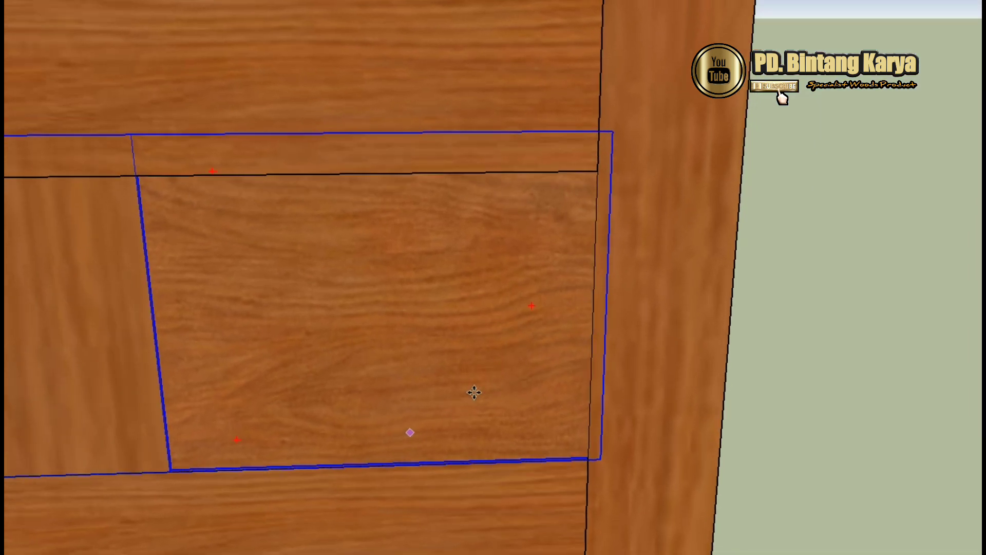
{"action": "middle_click_drag", "start_coordinate": [481, 332], "coordinate": [571, 328]}
{"action": "scroll", "coordinate": [554, 433], "scroll_direction": "up", "scroll_amount": 4}
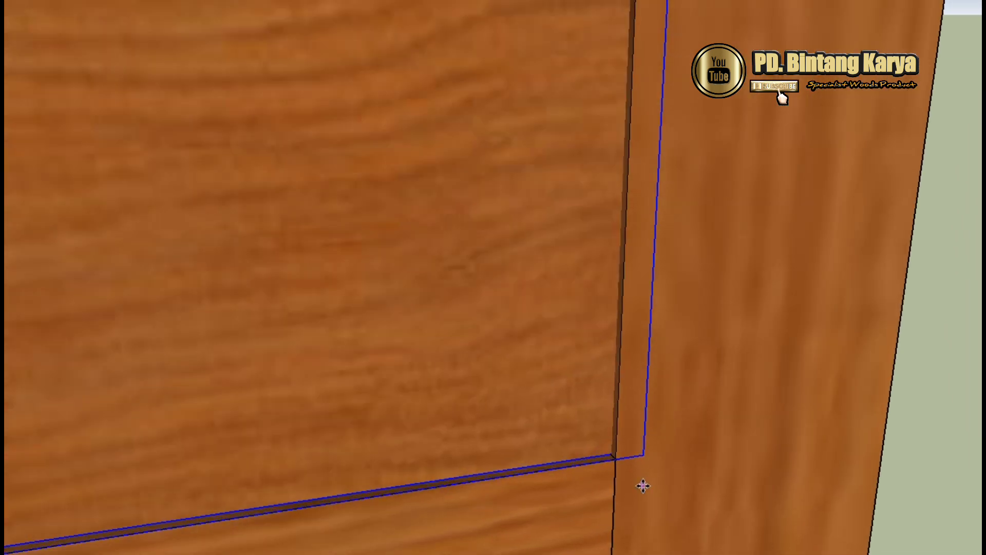
{"action": "scroll", "coordinate": [642, 483], "scroll_direction": "up", "scroll_amount": 3}
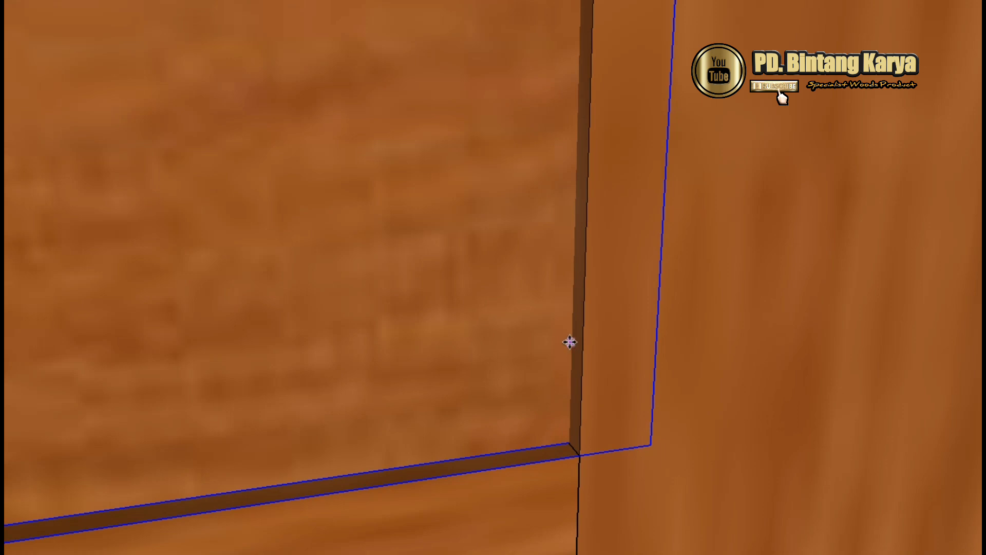
{"action": "left_click", "coordinate": [571, 343]}
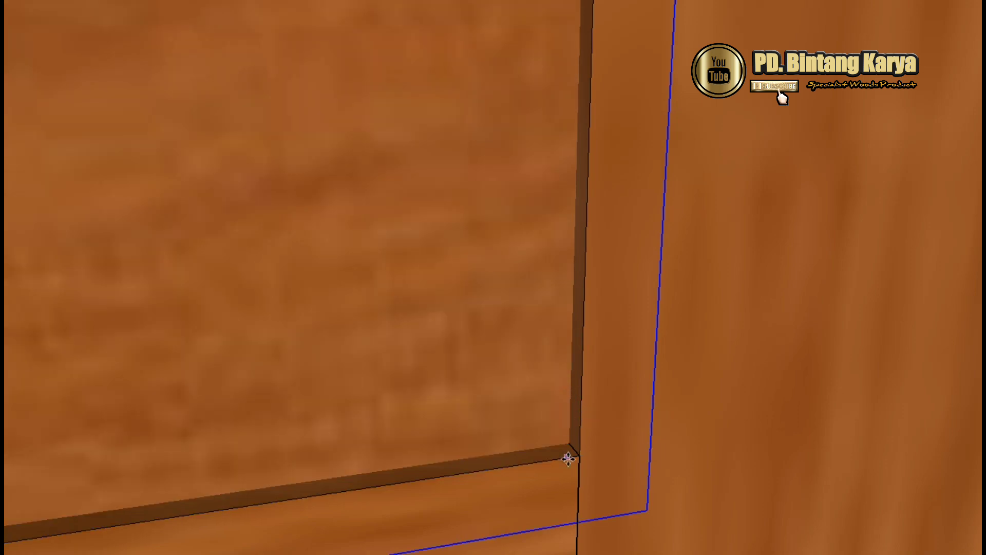
{"action": "scroll", "coordinate": [568, 458], "scroll_direction": "down", "scroll_amount": 5}
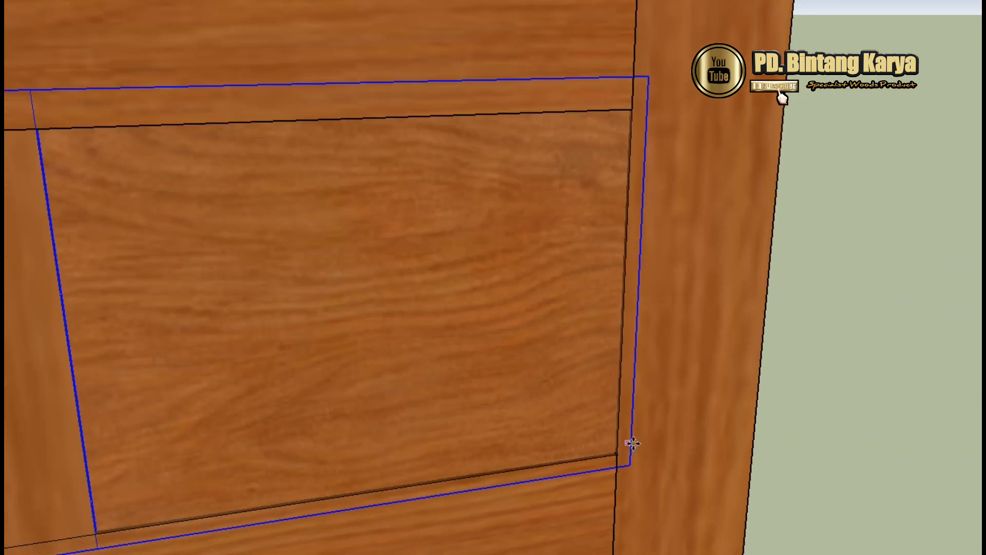
{"action": "scroll", "coordinate": [633, 442], "scroll_direction": "up", "scroll_amount": 5}
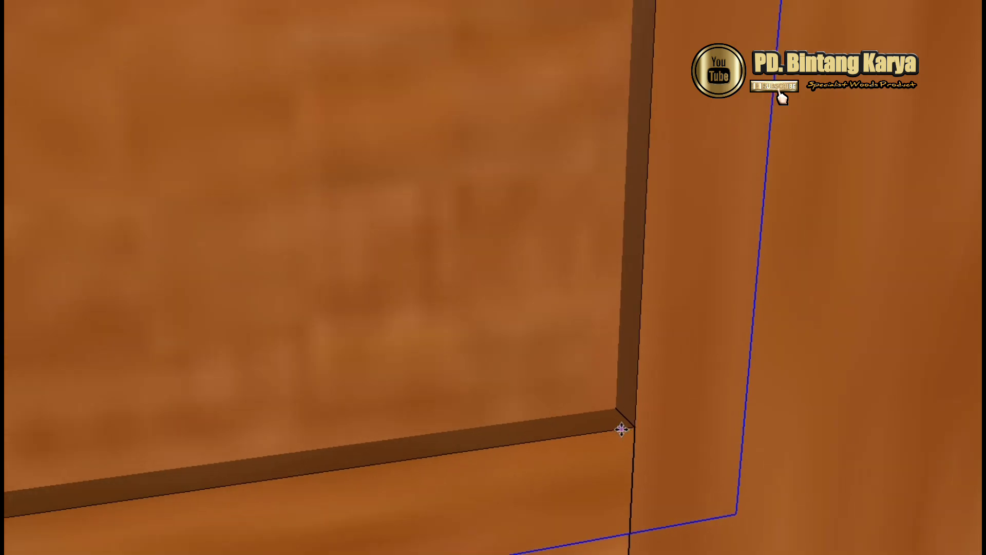
{"action": "scroll", "coordinate": [703, 523], "scroll_direction": "up", "scroll_amount": 2}
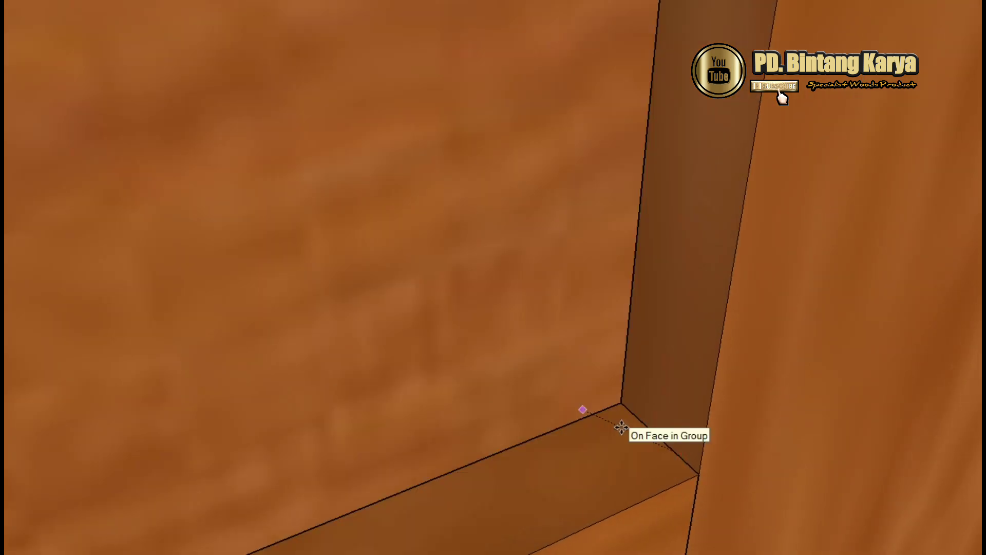
{"action": "scroll", "coordinate": [672, 490], "scroll_direction": "down", "scroll_amount": 8}
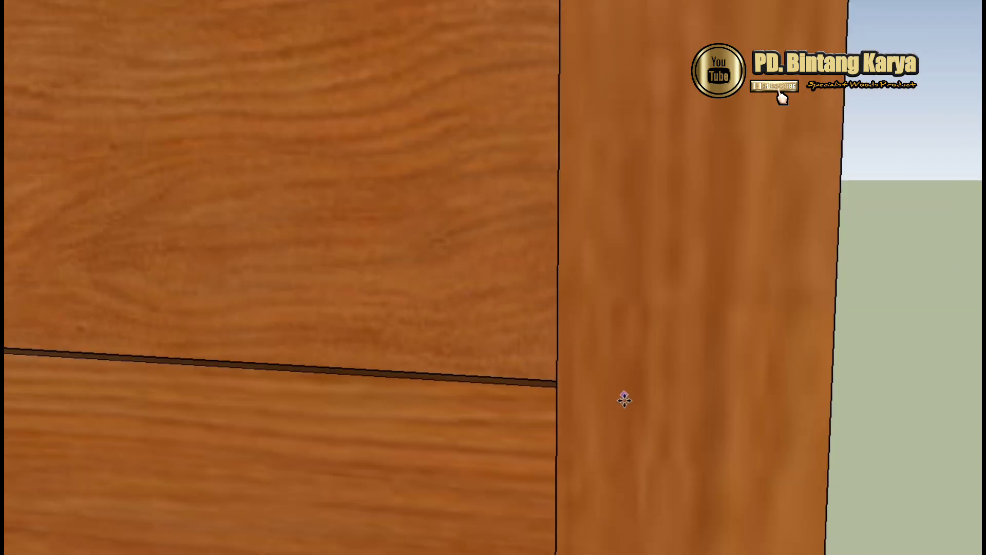
{"action": "scroll", "coordinate": [624, 430], "scroll_direction": "down", "scroll_amount": 1}
{"action": "scroll", "coordinate": [180, 194], "scroll_direction": "up", "scroll_amount": 4}
{"action": "middle_click_drag", "start_coordinate": [309, 216], "coordinate": [312, 129]}
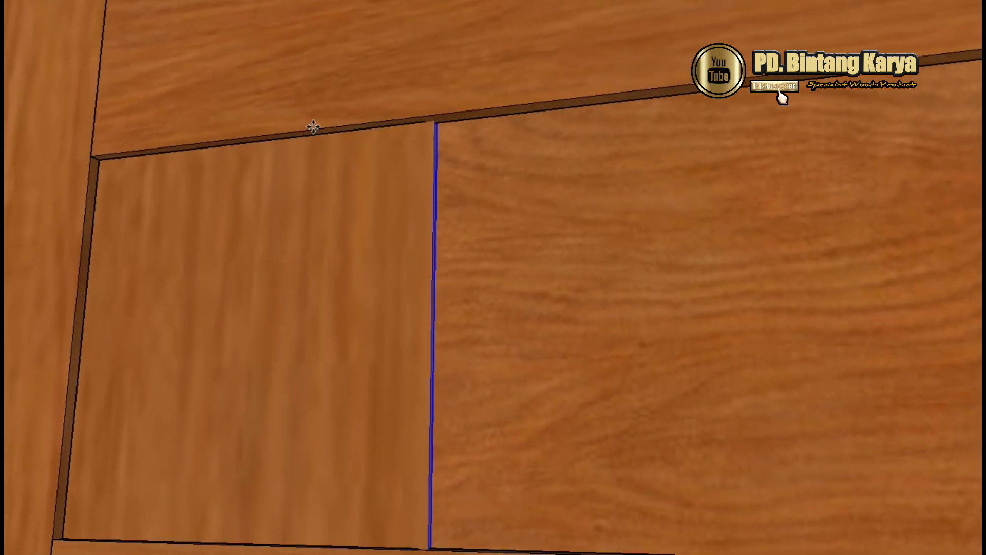
Step: Examine the joint between the two boards at the upper edge of the bottom opening, viewing it from below and up close
{"action": "scroll", "coordinate": [382, 116], "scroll_direction": "up", "scroll_amount": 1}
{"action": "scroll", "coordinate": [442, 116], "scroll_direction": "up", "scroll_amount": 3}
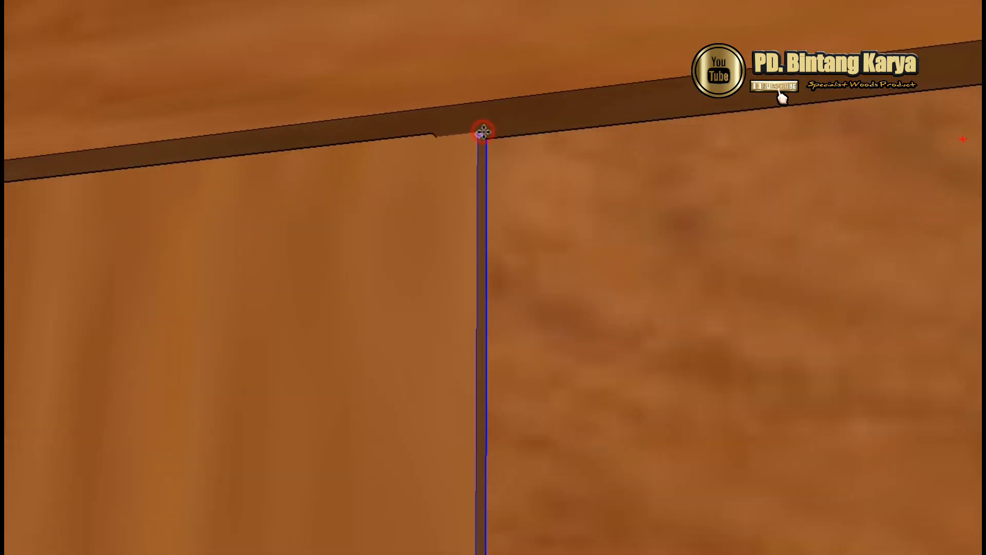
{"action": "mouse_move", "coordinate": [462, 237]}
{"action": "middle_mouse_down"}
{"action": "mouse_move", "coordinate": [465, 269]}
{"action": "mouse_move", "coordinate": [407, 102]}
{"action": "mouse_move", "coordinate": [249, 121]}
{"action": "mouse_move", "coordinate": [243, 131]}
{"action": "middle_mouse_up"}
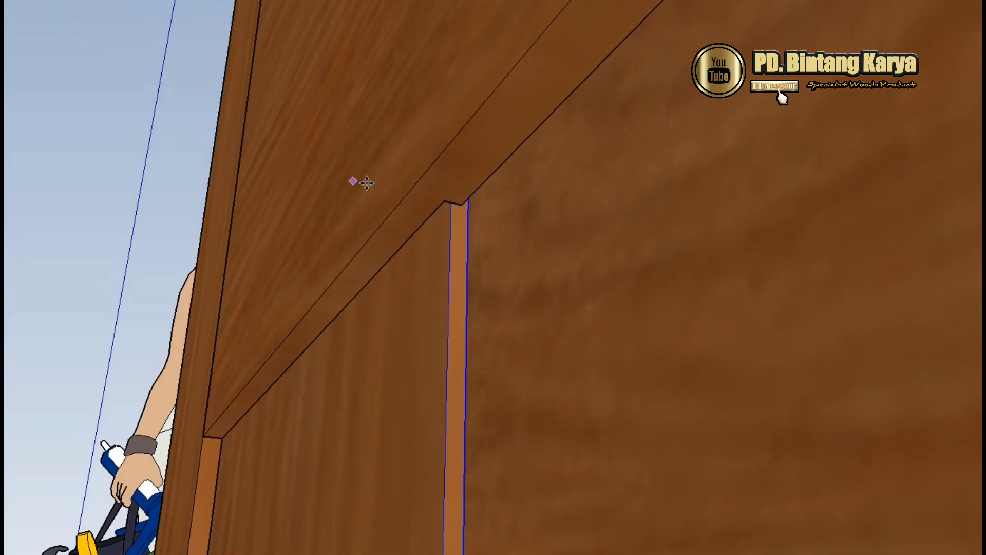
{"action": "scroll", "coordinate": [366, 183], "scroll_direction": "up", "scroll_amount": 2}
{"action": "mouse_move", "coordinate": [449, 198]}
{"action": "middle_mouse_down"}
{"action": "mouse_move", "coordinate": [520, 180]}
{"action": "mouse_move", "coordinate": [510, 77]}
{"action": "middle_mouse_up"}
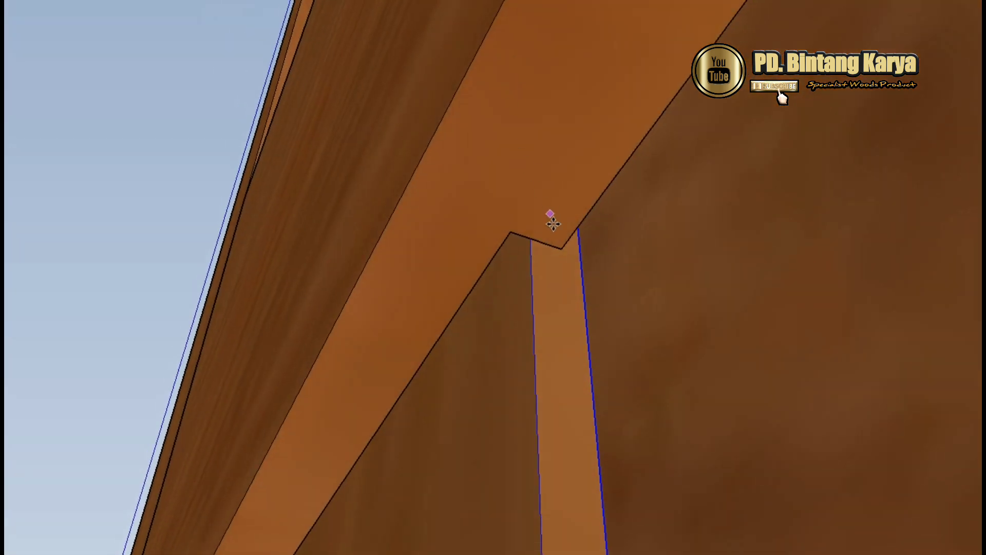
{"action": "scroll", "coordinate": [554, 224], "scroll_direction": "up", "scroll_amount": 2}
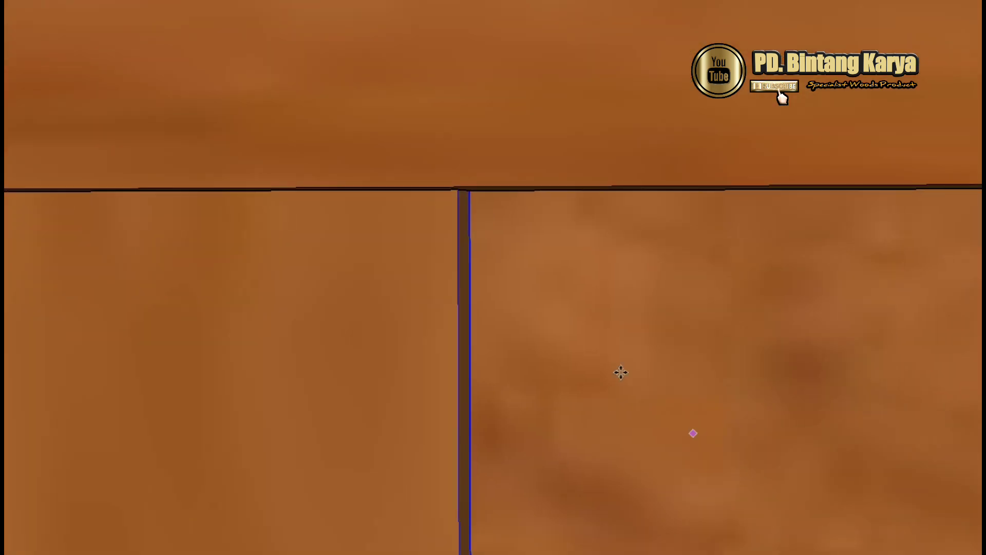
Step: Examine the joint between the two boards at the lower edge of the third opening
{"action": "scroll", "coordinate": [621, 372], "scroll_direction": "down", "scroll_amount": 2}
{"action": "scroll", "coordinate": [427, 443], "scroll_direction": "down", "scroll_amount": 3}
{"action": "scroll", "coordinate": [423, 447], "scroll_direction": "down", "scroll_amount": 3}
{"action": "scroll", "coordinate": [507, 280], "scroll_direction": "up", "scroll_amount": 6}
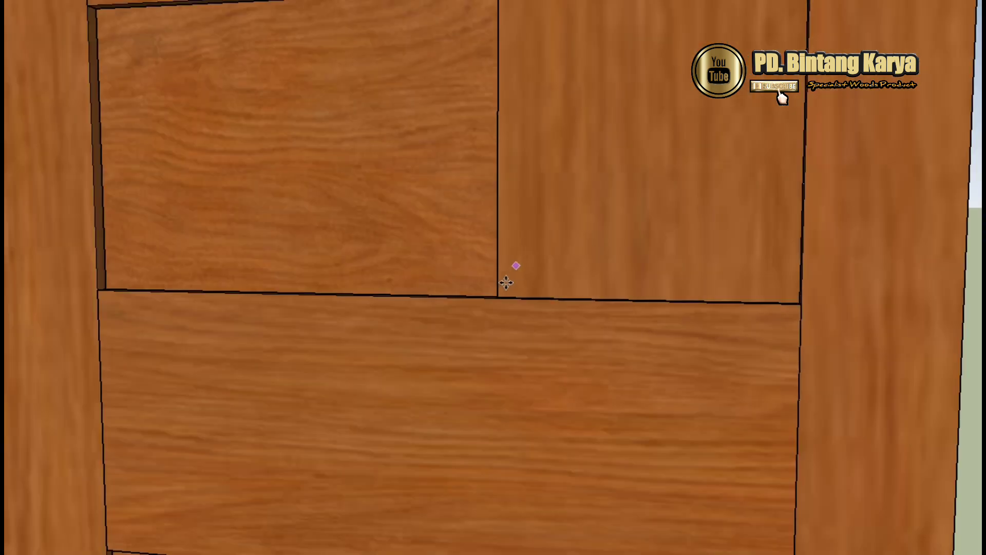
{"action": "middle_click_drag", "start_coordinate": [503, 288], "coordinate": [678, 452]}
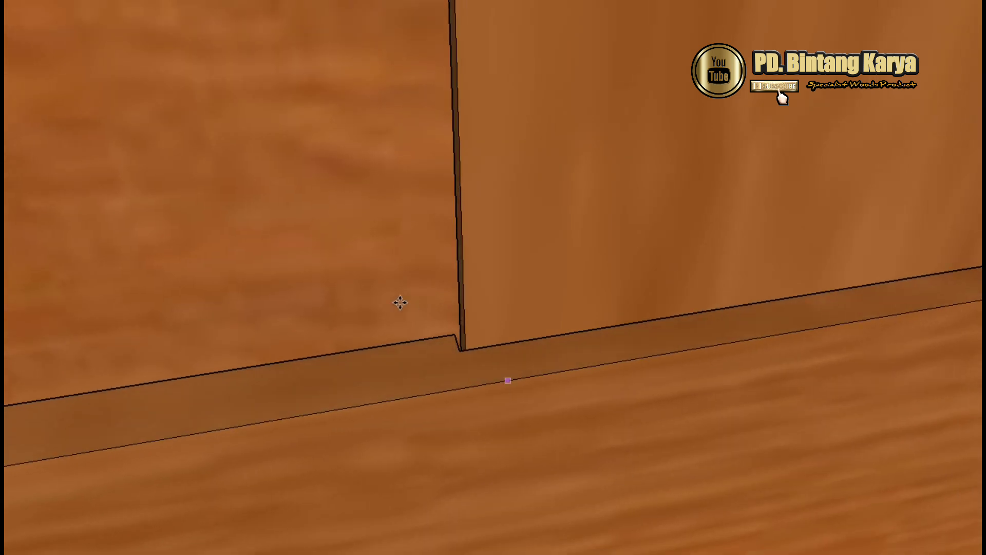
{"action": "scroll", "coordinate": [406, 297], "scroll_direction": "up", "scroll_amount": 1}
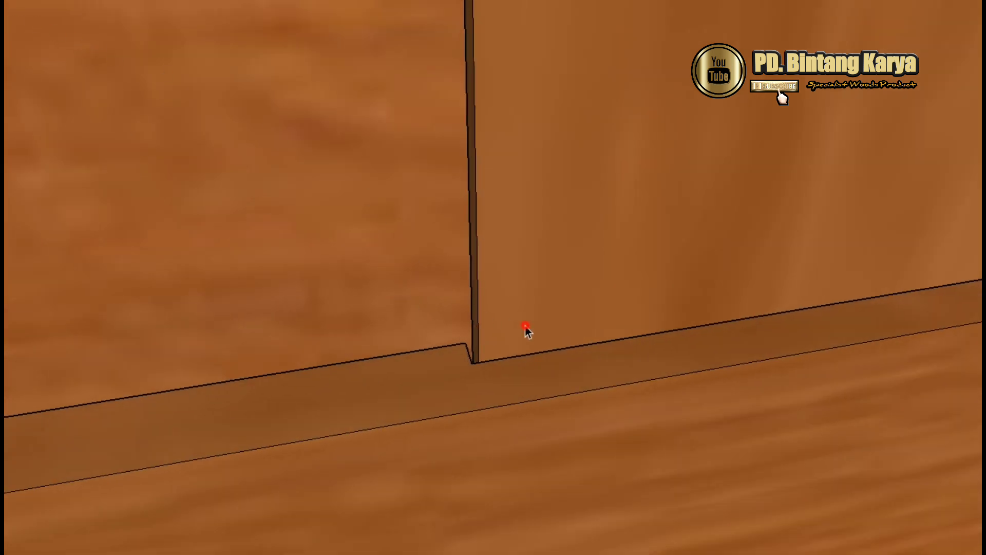
{"action": "scroll", "coordinate": [378, 357], "scroll_direction": "up", "scroll_amount": 3}
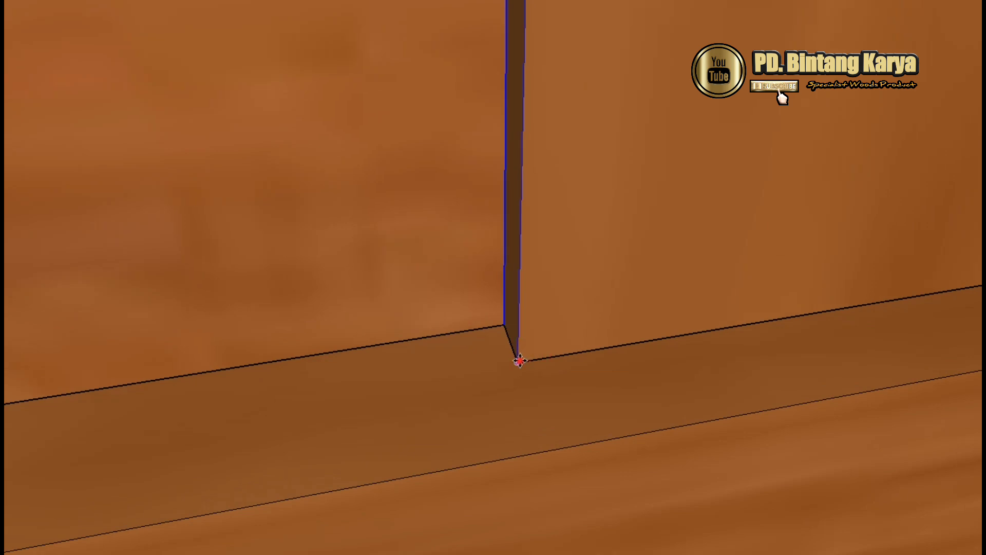
{"action": "scroll", "coordinate": [520, 362], "scroll_direction": "down", "scroll_amount": 8}
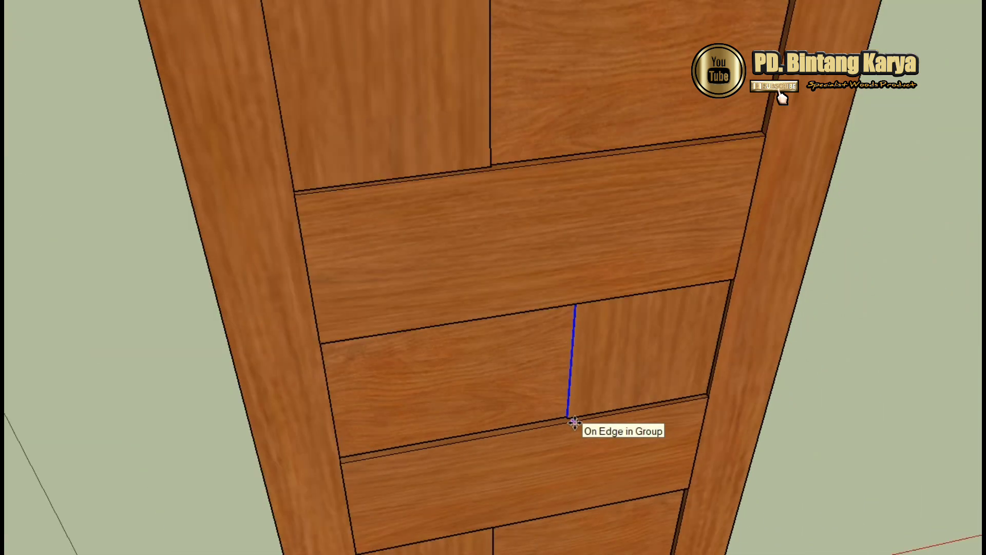
Step: Examine the lower end of the board joint in the second opening from an oblique angle
{"action": "scroll", "coordinate": [530, 109], "scroll_direction": "up", "scroll_amount": 5}
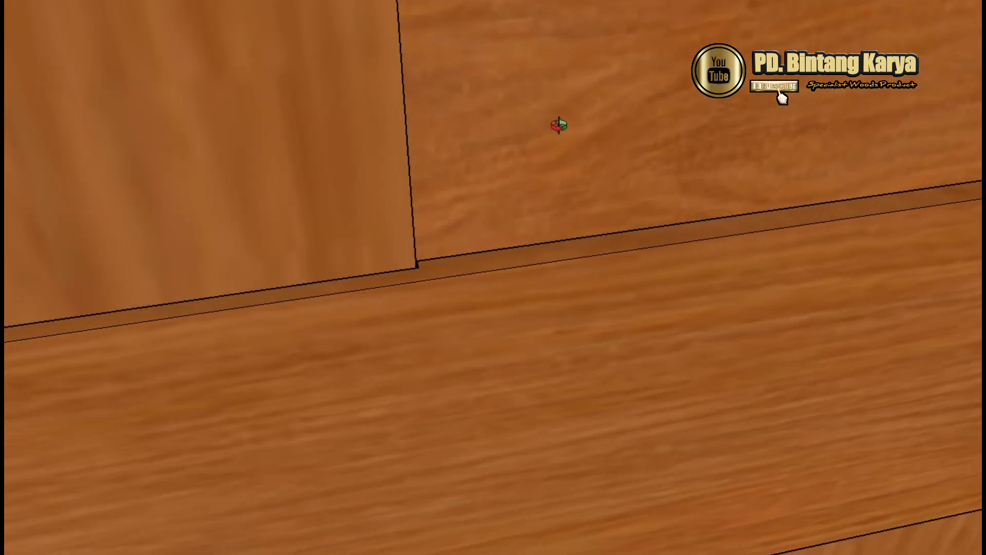
{"action": "middle_click_drag", "start_coordinate": [558, 125], "coordinate": [315, 213]}
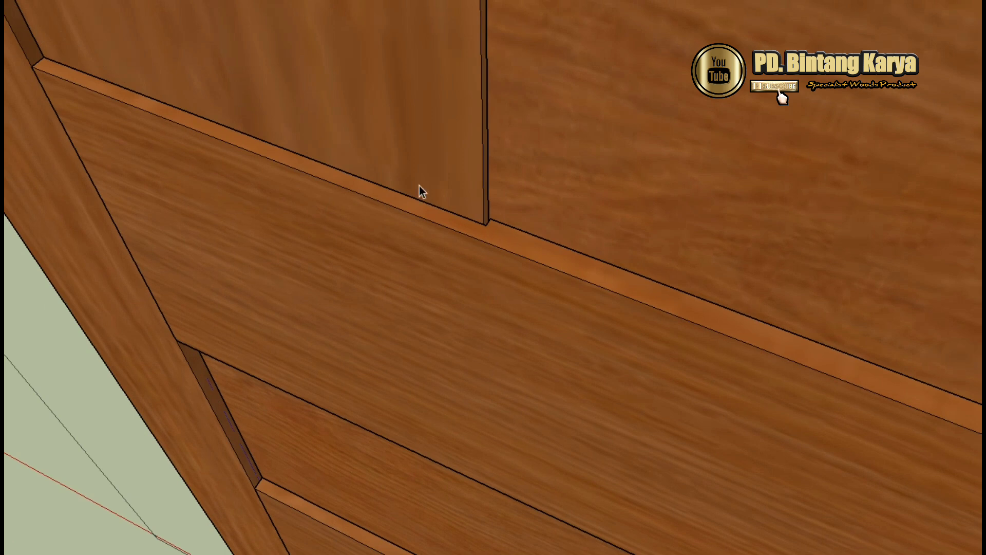
{"action": "middle_click_drag", "start_coordinate": [420, 186], "coordinate": [492, 187]}
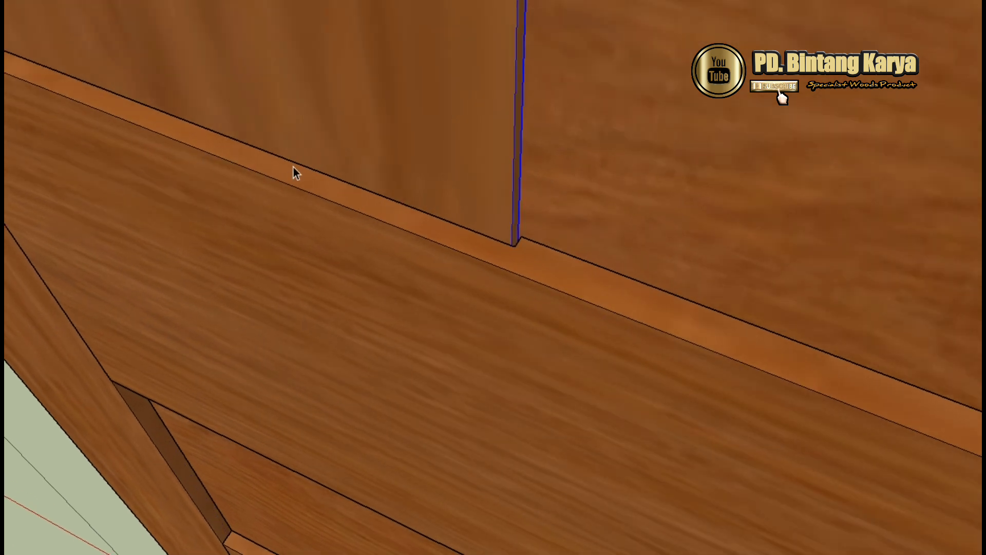
{"action": "scroll", "coordinate": [531, 232], "scroll_direction": "up", "scroll_amount": 4}
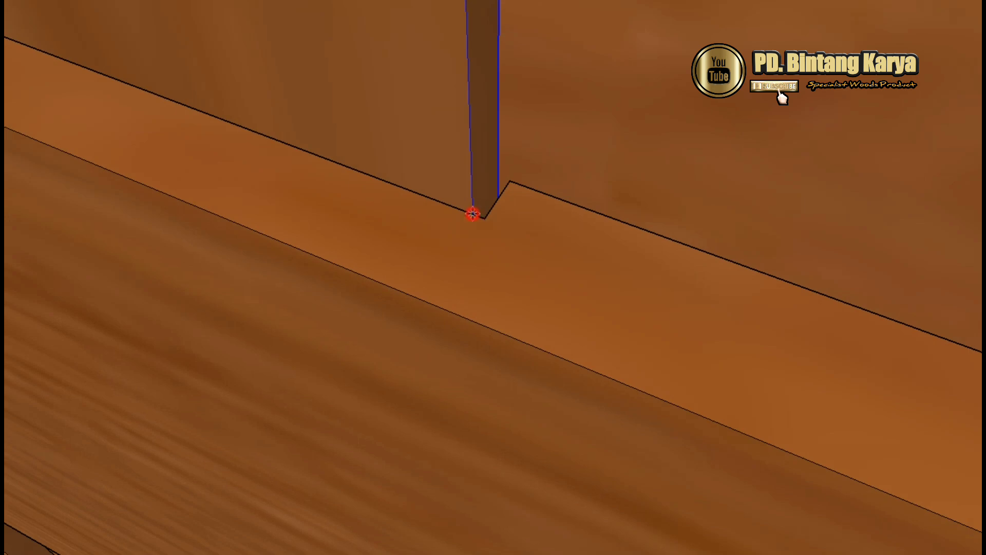
{"action": "scroll", "coordinate": [516, 307], "scroll_direction": "down", "scroll_amount": 10}
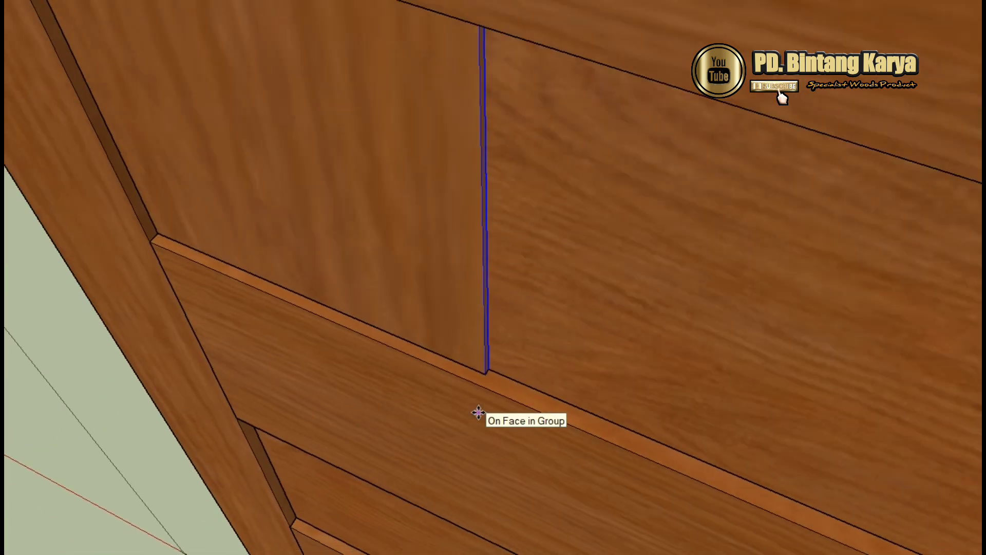
Step: Select the board edge at the joint in the top opening and examine its lower end up close
{"action": "scroll", "coordinate": [603, 198], "scroll_direction": "up", "scroll_amount": 8}
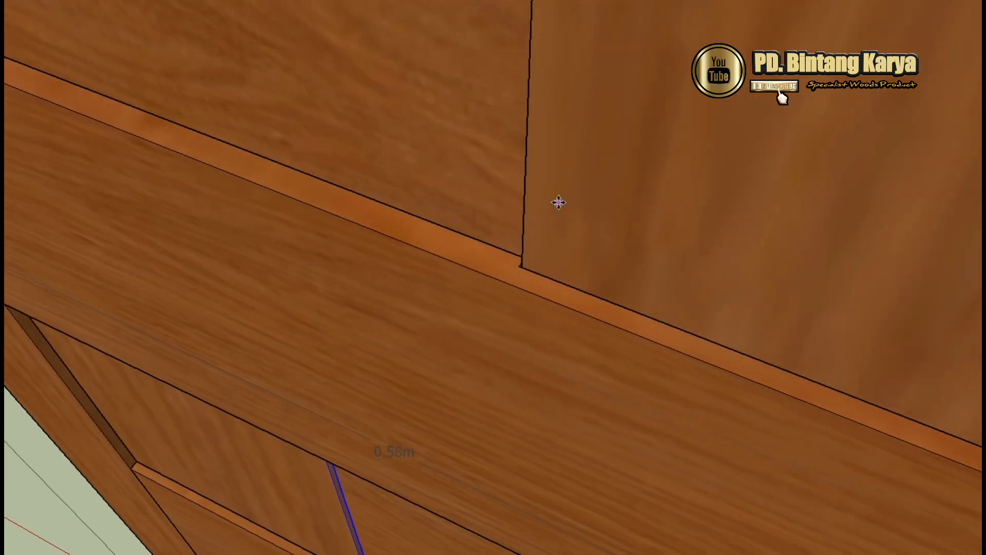
{"action": "mouse_move", "coordinate": [528, 220]}
{"action": "middle_mouse_down"}
{"action": "mouse_move", "coordinate": [897, 309]}
{"action": "mouse_move", "coordinate": [891, 345]}
{"action": "middle_mouse_up"}
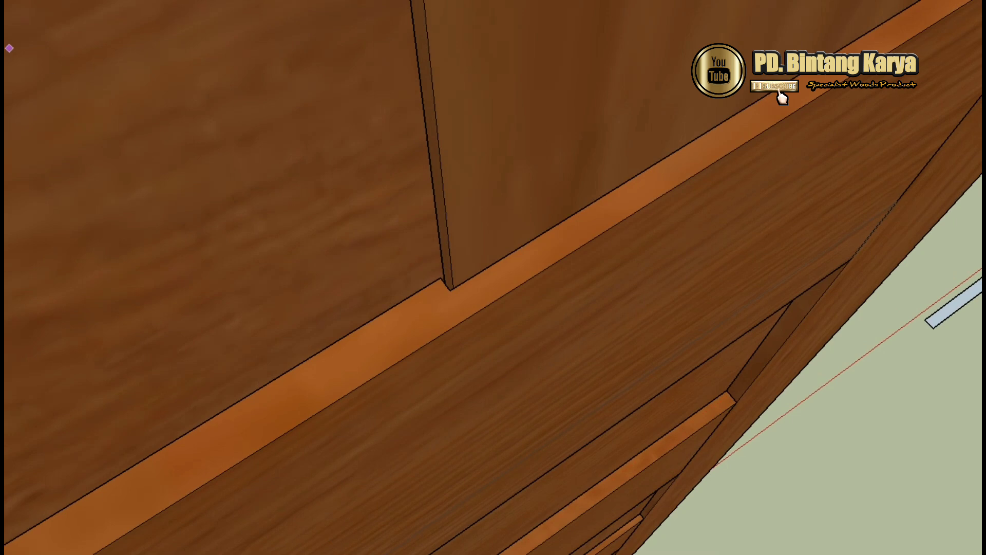
{"action": "scroll", "coordinate": [440, 266], "scroll_direction": "up", "scroll_amount": 3}
{"action": "left_click", "coordinate": [440, 263]}
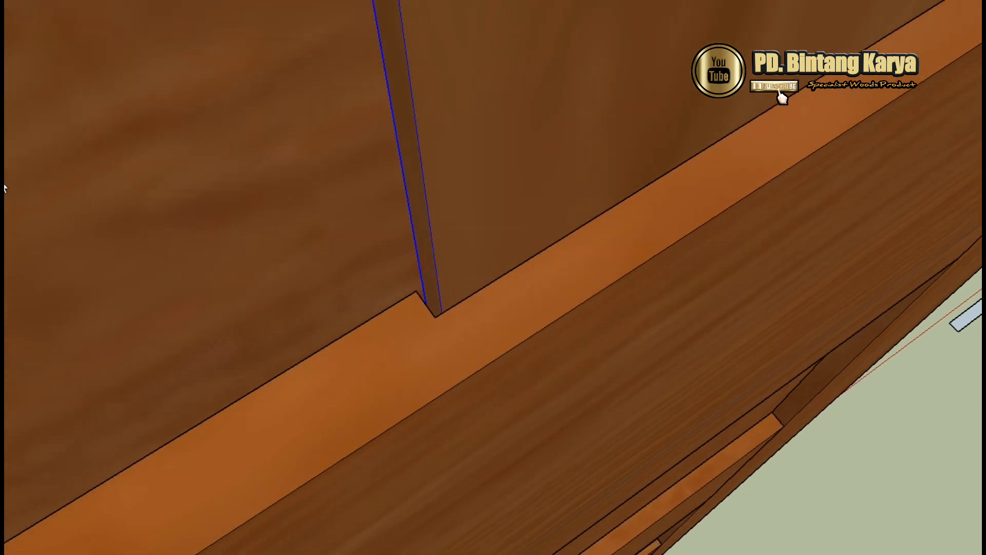
{"action": "middle_click_drag", "start_coordinate": [447, 340], "coordinate": [441, 307]}
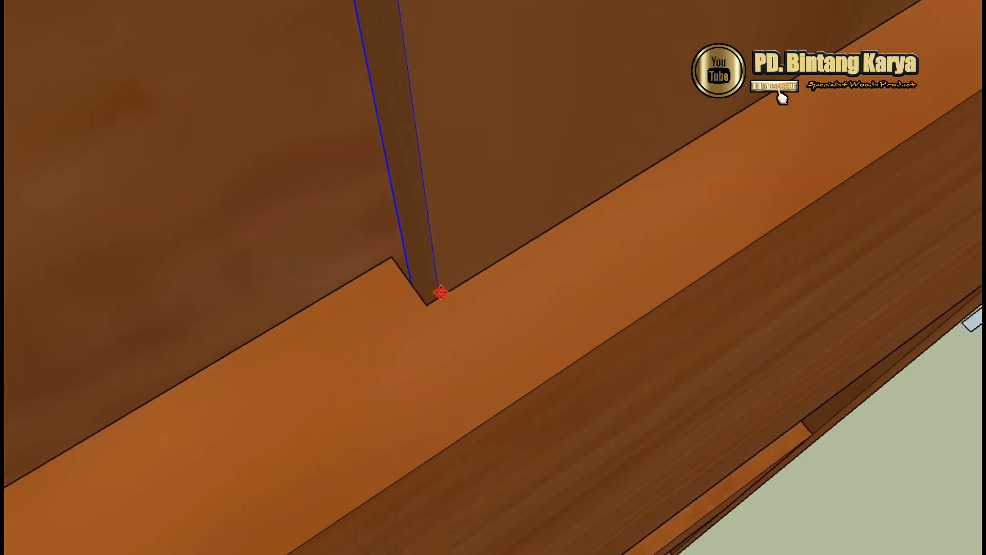
Step: Review the upper part of the assembled door and its top panel from the front
{"action": "scroll", "coordinate": [435, 306], "scroll_direction": "down", "scroll_amount": 10}
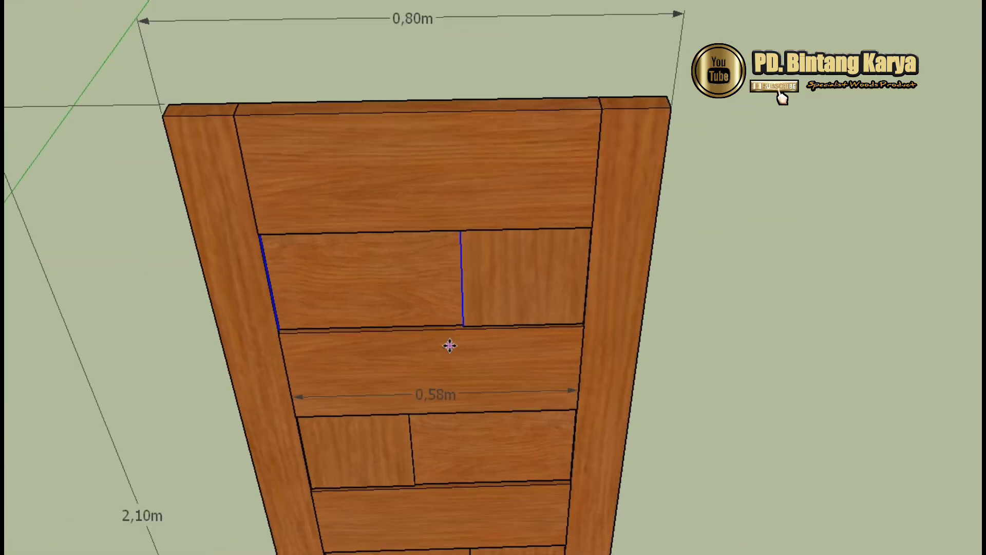
{"action": "scroll", "coordinate": [441, 317], "scroll_direction": "down", "scroll_amount": 1}
{"action": "middle_click_drag", "start_coordinate": [441, 317], "coordinate": [423, 70]}
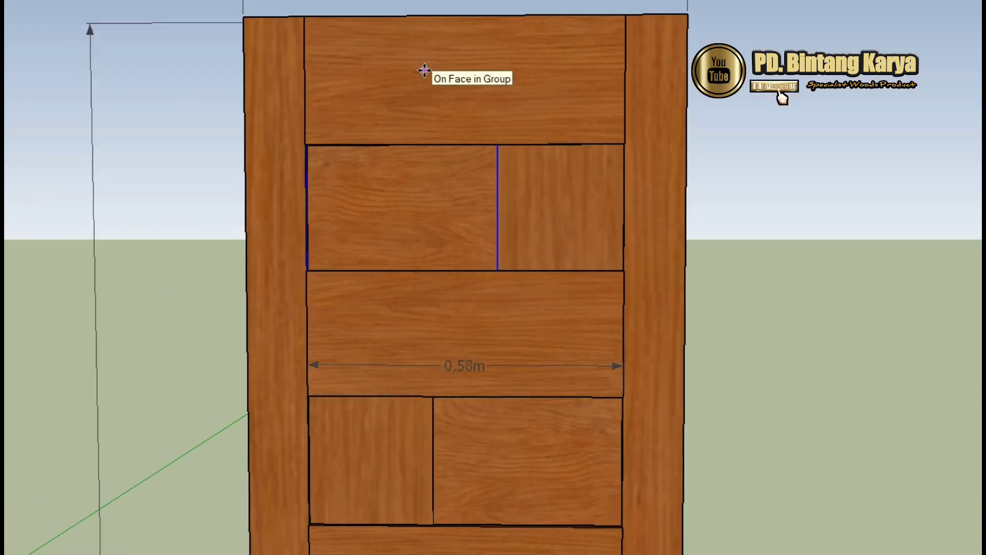
{"action": "scroll", "coordinate": [429, 68], "scroll_direction": "up", "scroll_amount": 1}
{"action": "scroll", "coordinate": [438, 58], "scroll_direction": "up", "scroll_amount": 2}
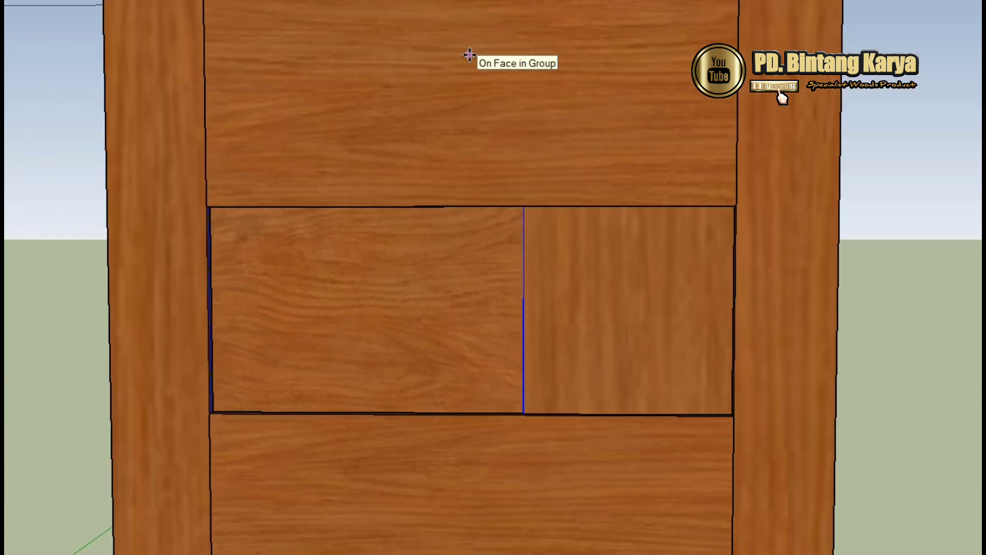